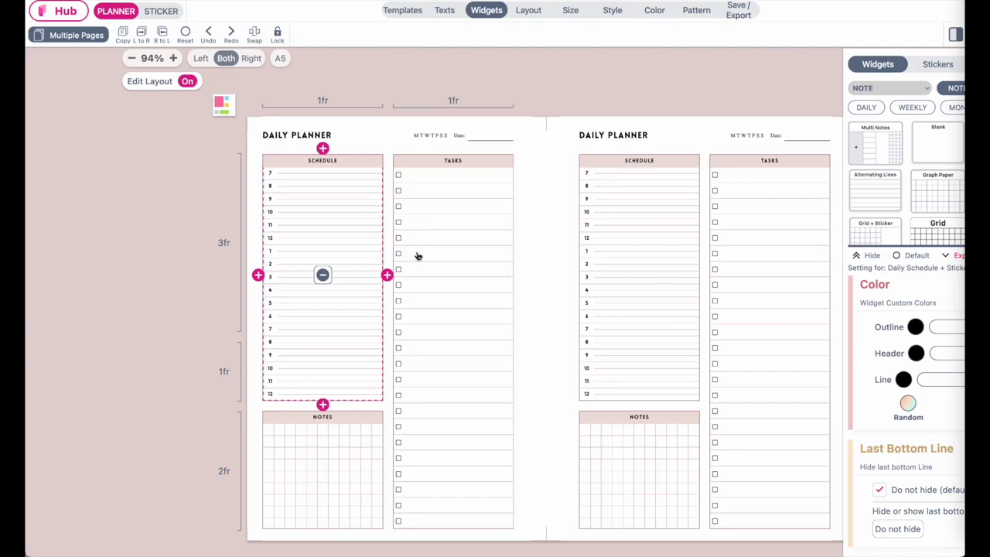
Insert a column between Schedule and Tasks on the left page and add a blank widget reaching down to Schedule's bottom edge.
scroll(355, 180, up, 3)
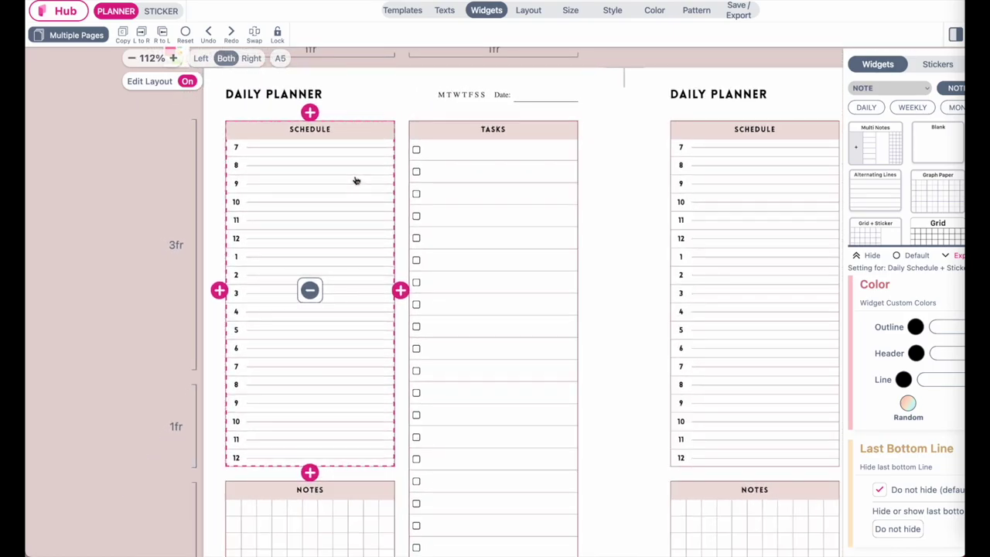
scroll(356, 180, up, 2)
scroll(356, 181, right, 1)
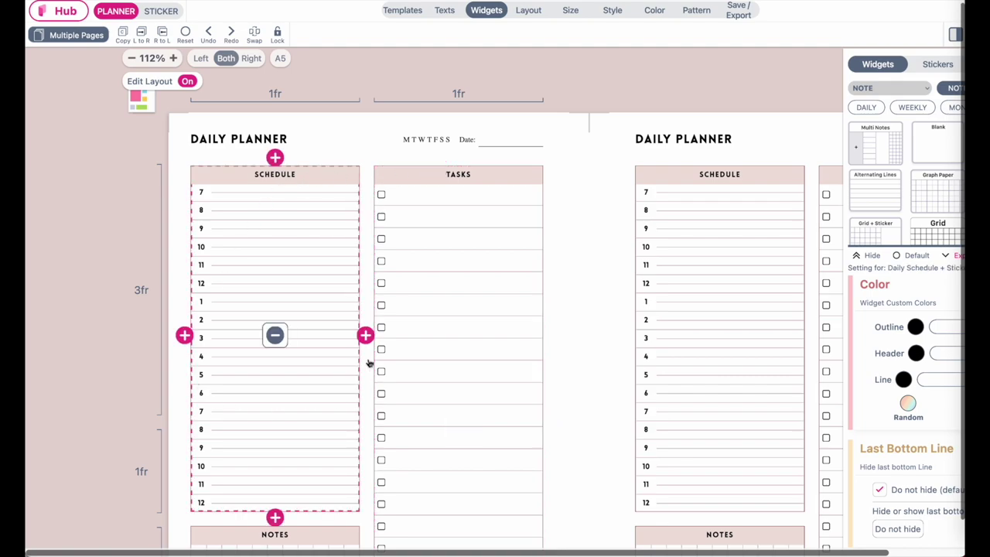
click(365, 336)
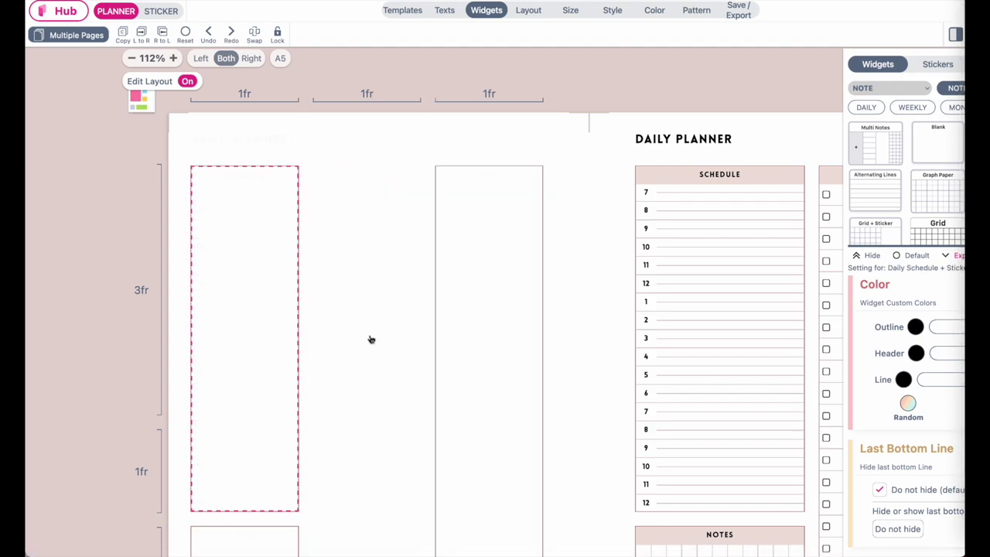
click(349, 280)
click(358, 279)
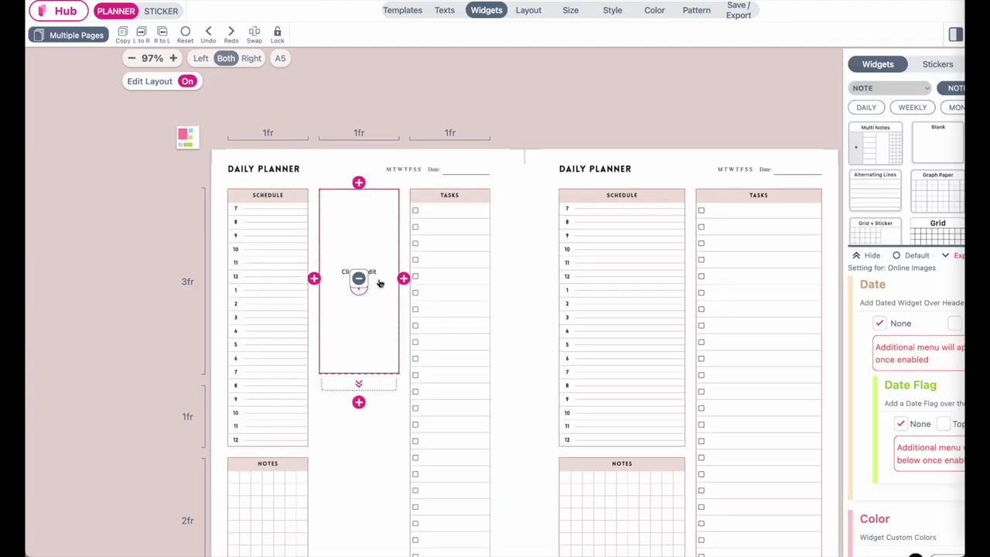
click(376, 386)
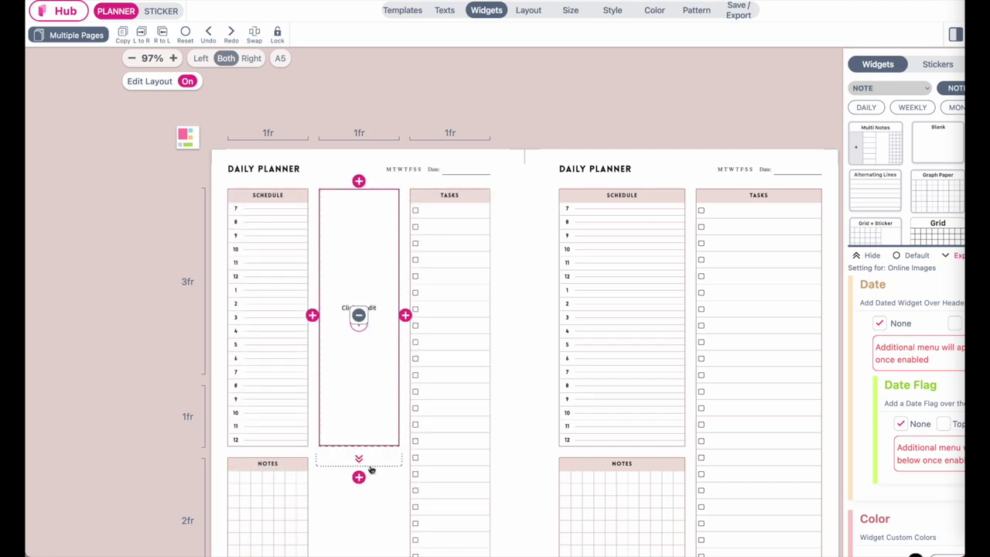
Add one column on each side of the blank widget and a new row above it.
click(405, 315)
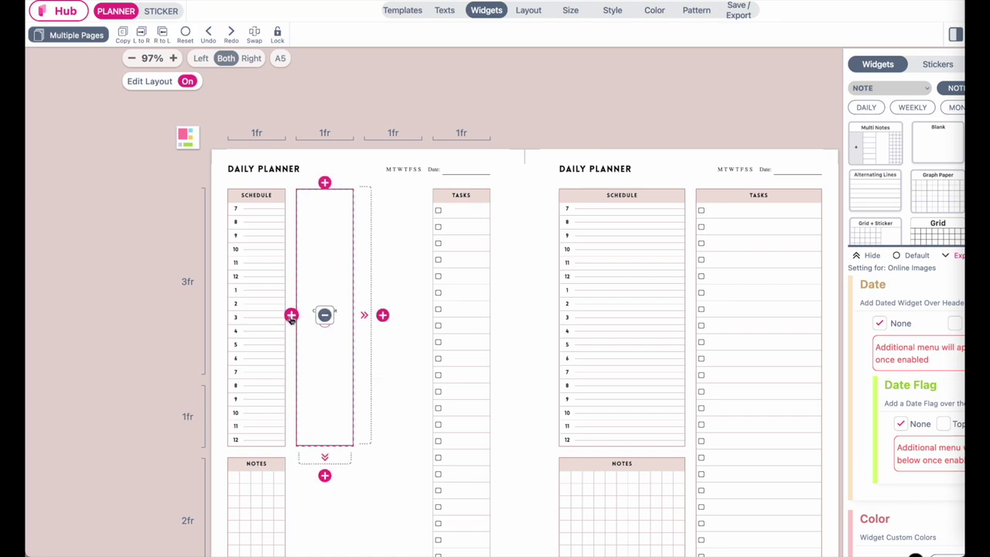
click(290, 316)
scroll(353, 366, down, 2)
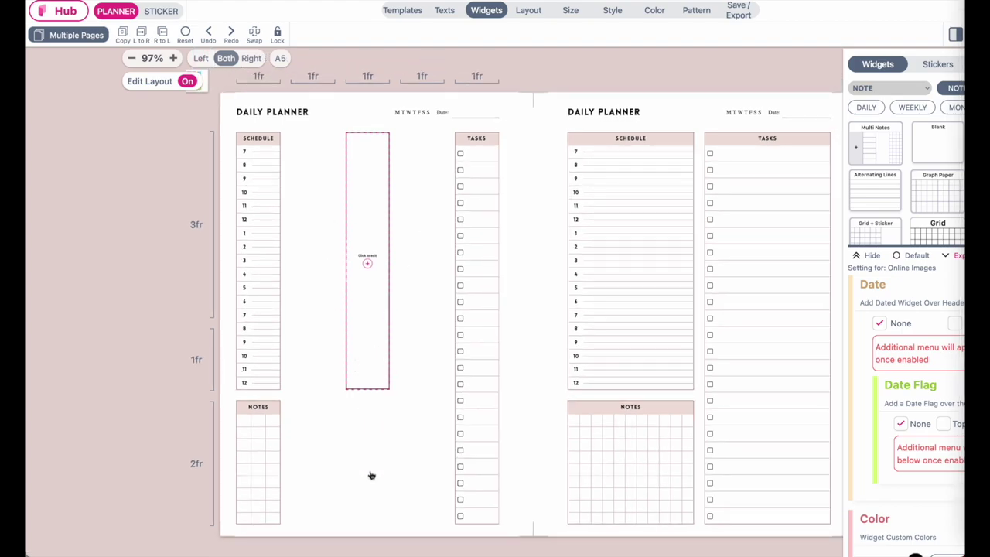
mouse_move(364, 221)
scroll(364, 217, up, 2)
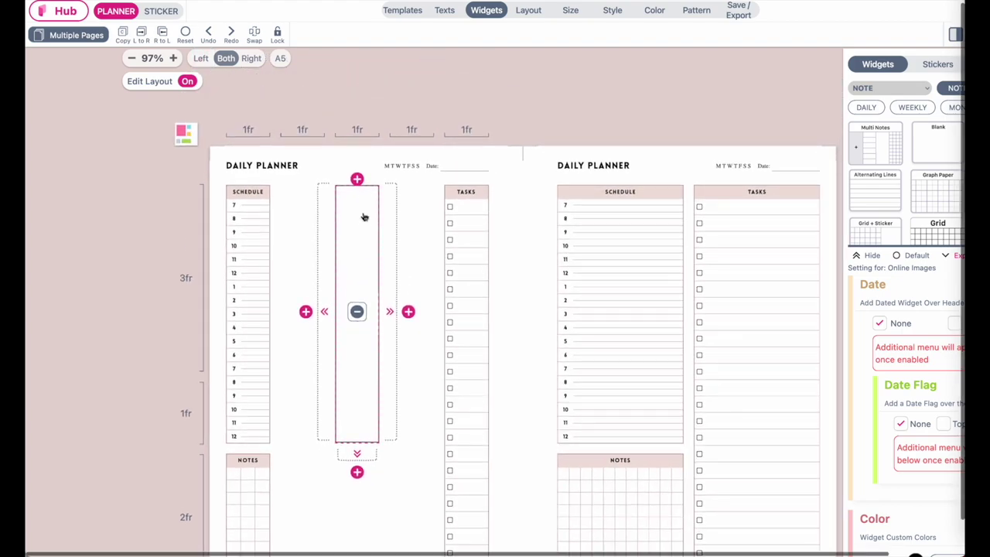
click(357, 179)
scroll(348, 289, down, 2)
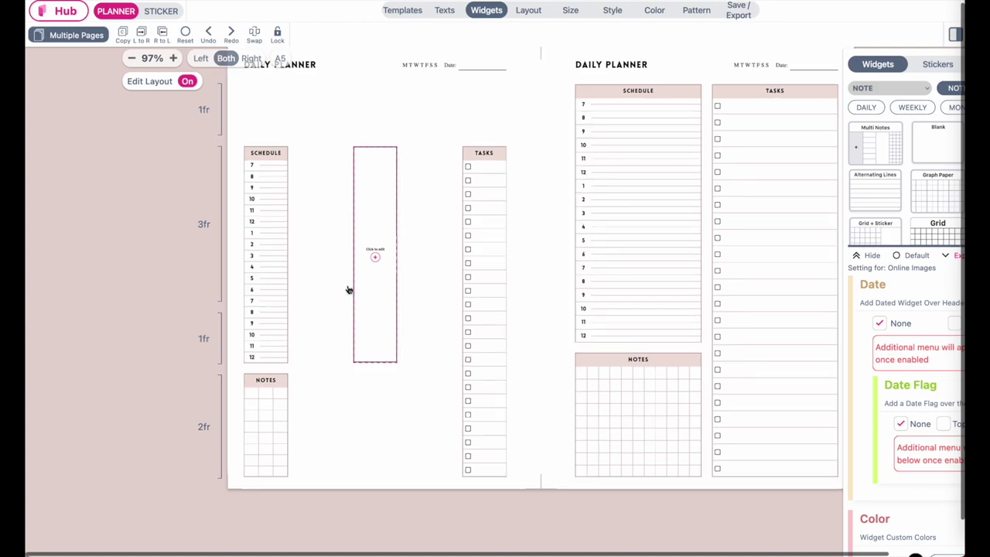
Extend the blank widget one column to the left and up into the new top row.
scroll(372, 273, up, 3)
mouse_move(395, 239)
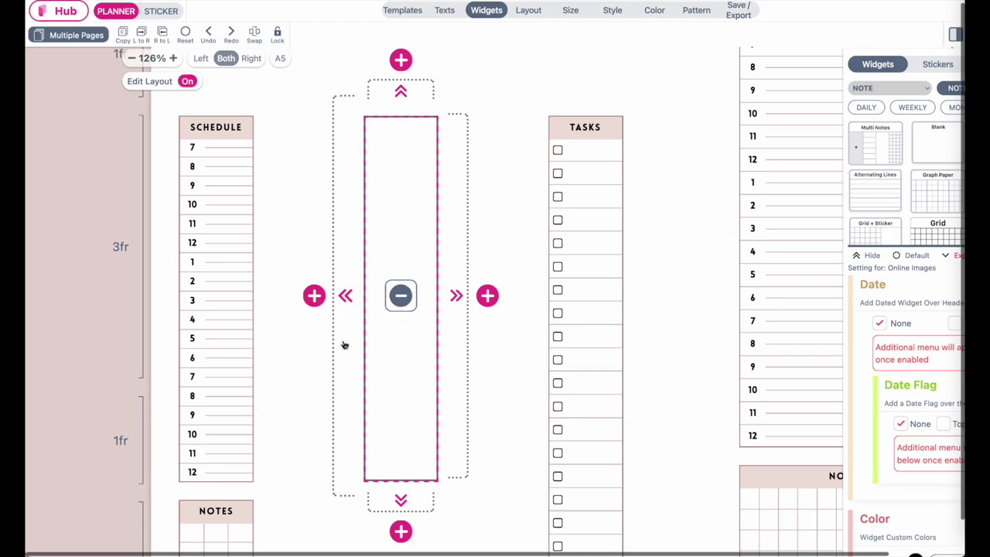
scroll(343, 342, left, 3)
scroll(343, 342, up, 2)
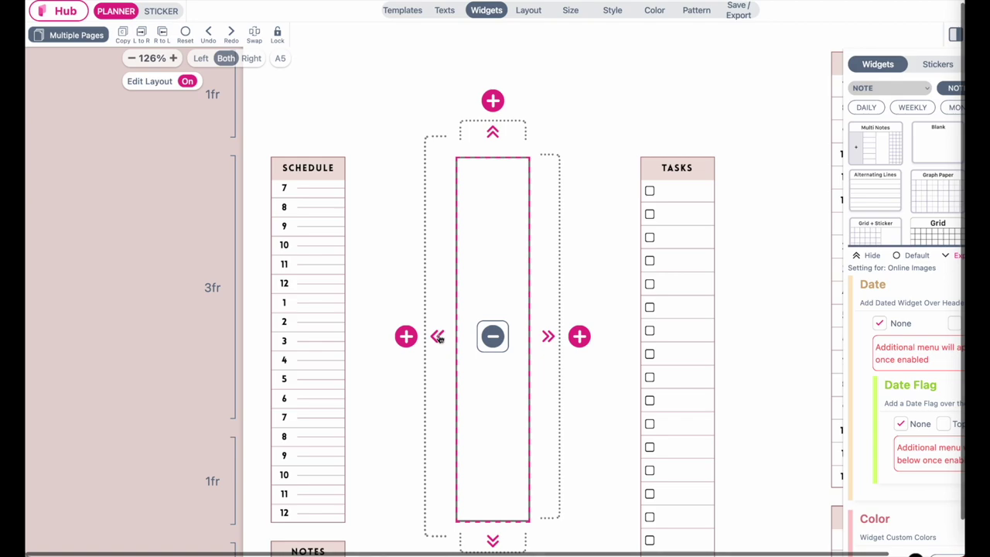
click(438, 337)
scroll(434, 245, up, 3)
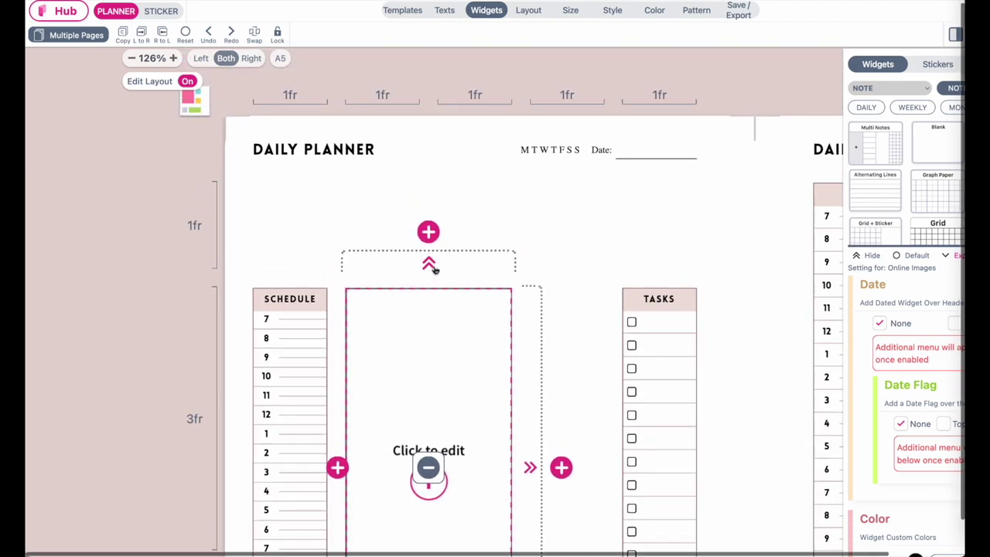
click(429, 264)
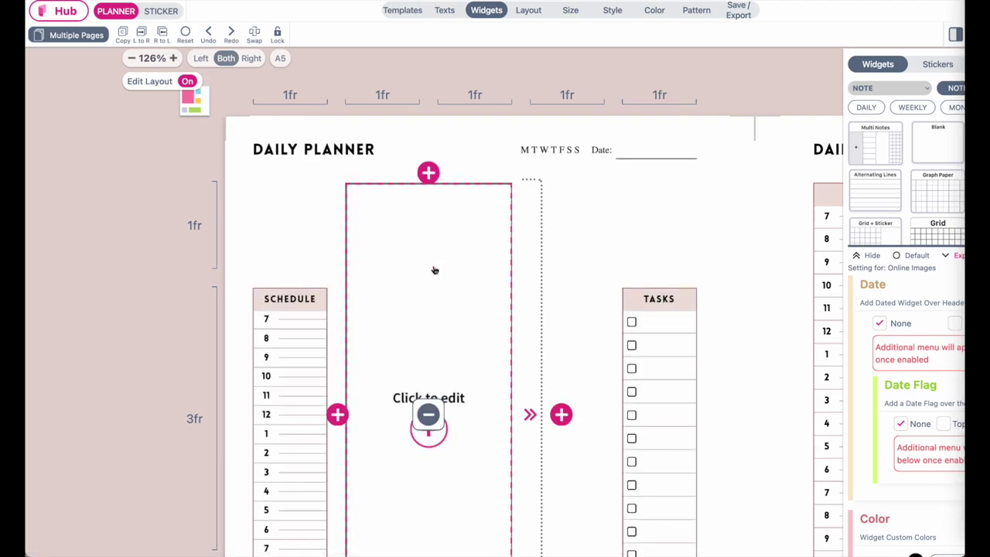
Add a second blank widget in the empty column beside Tasks and extend it up and down to match the first blank widget's height.
scroll(433, 270, down, 3)
scroll(434, 270, up, 2)
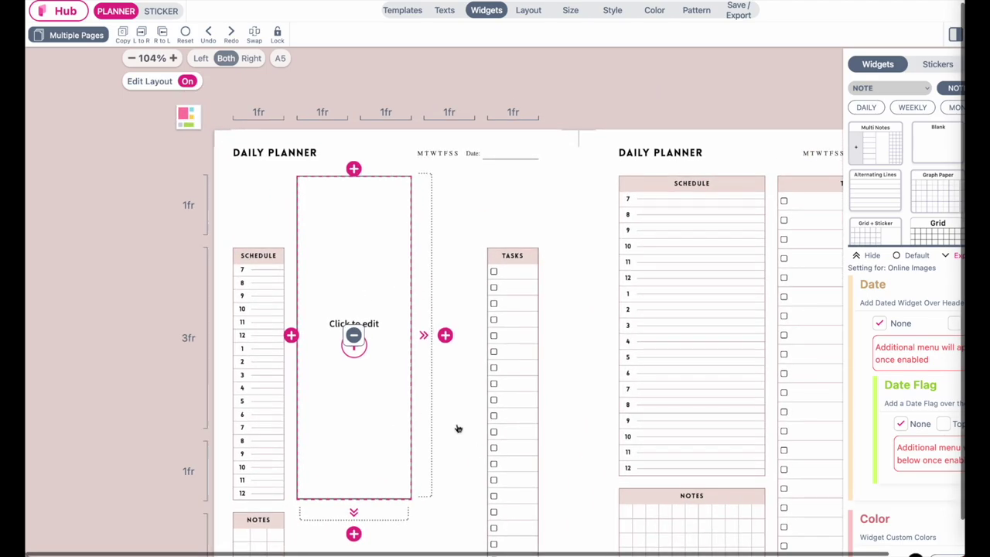
scroll(458, 427, up, 1)
scroll(458, 427, down, 2)
scroll(458, 427, right, 2)
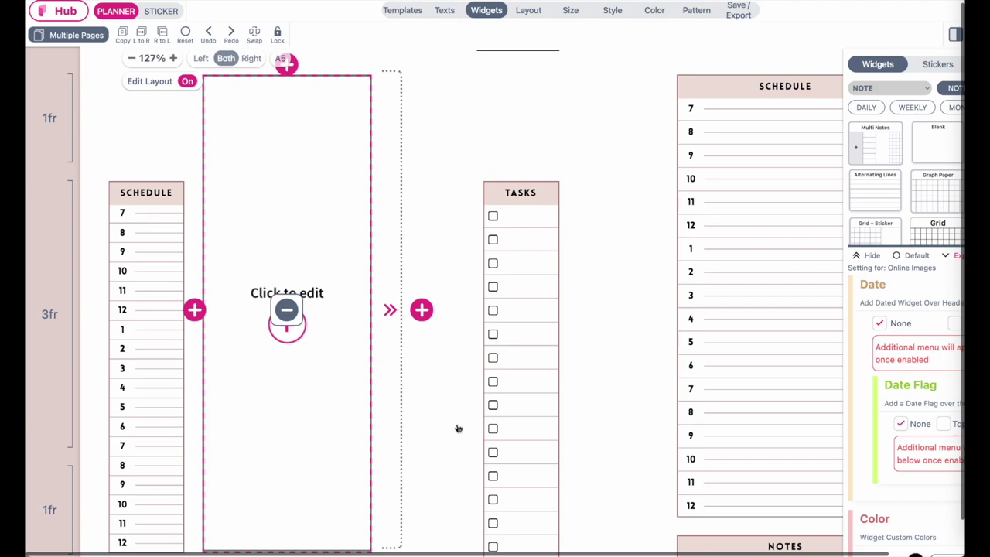
click(445, 232)
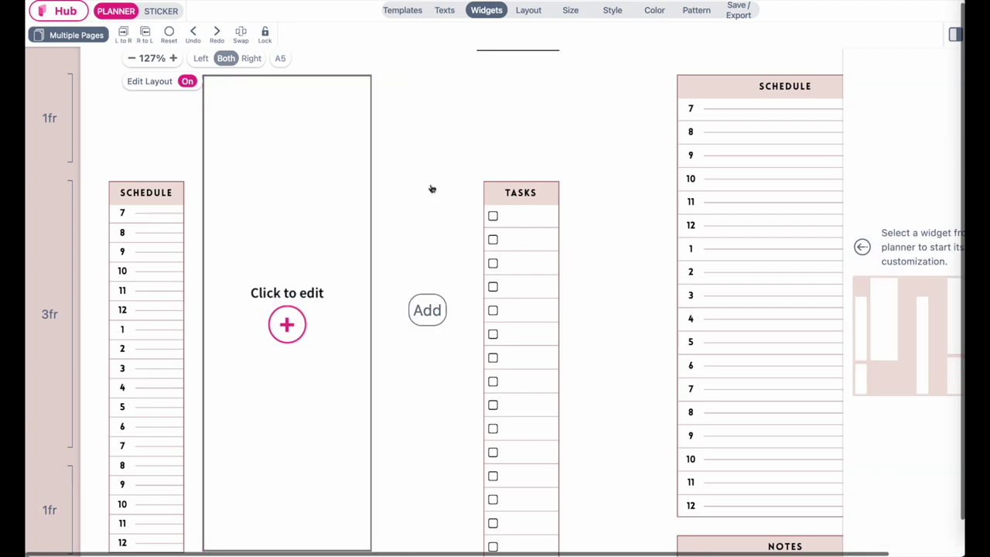
click(427, 314)
scroll(442, 407, down, 3)
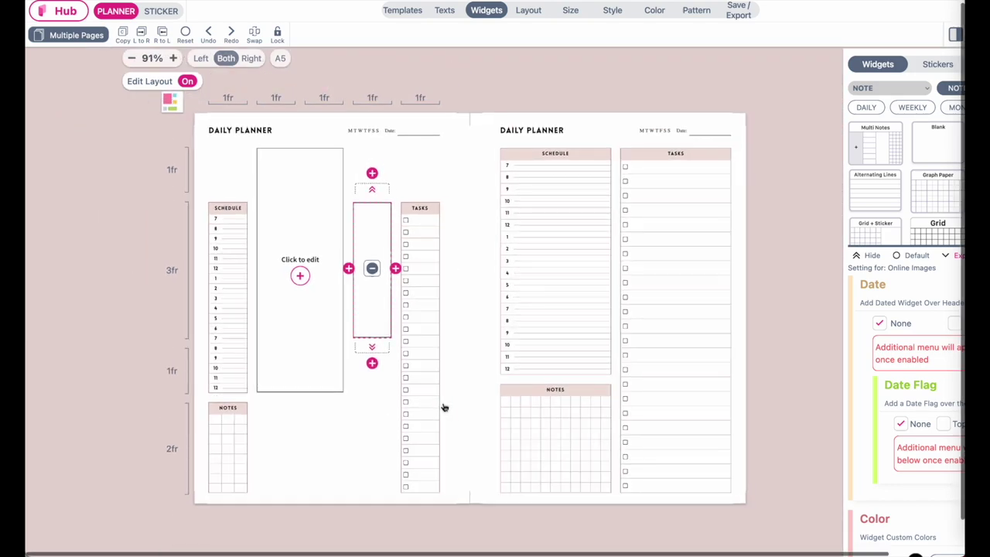
click(404, 352)
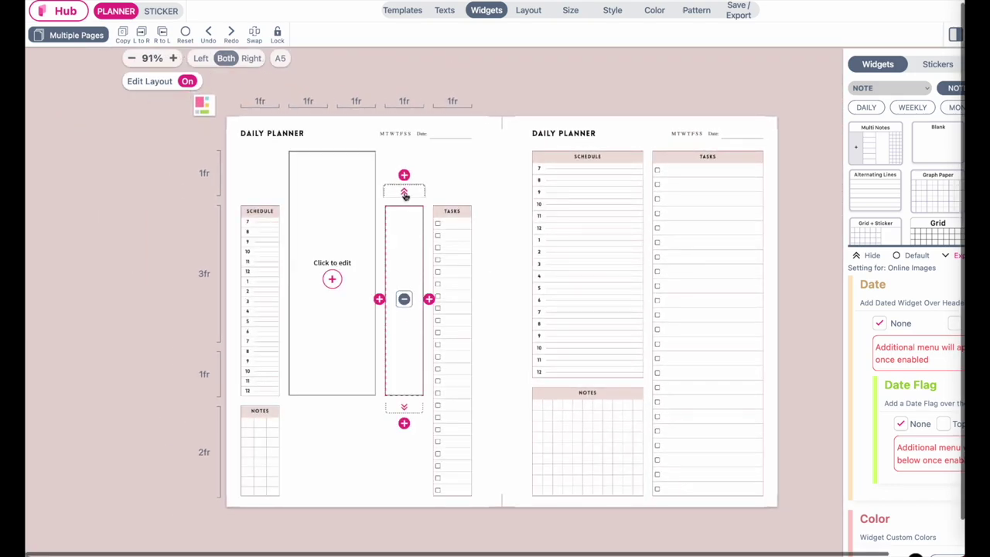
click(403, 192)
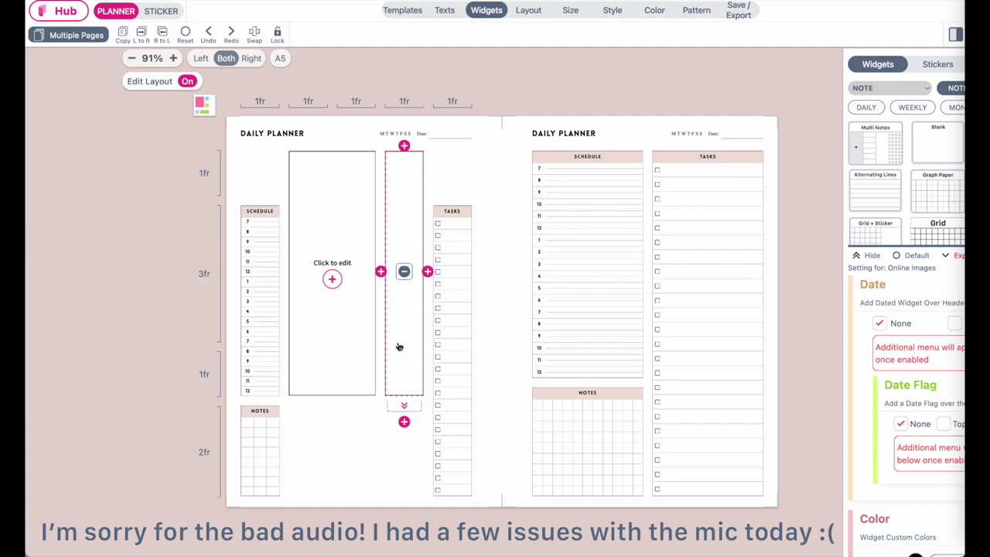
Extend the left page's Schedule widget up into the new top row.
scroll(255, 245, up, 3)
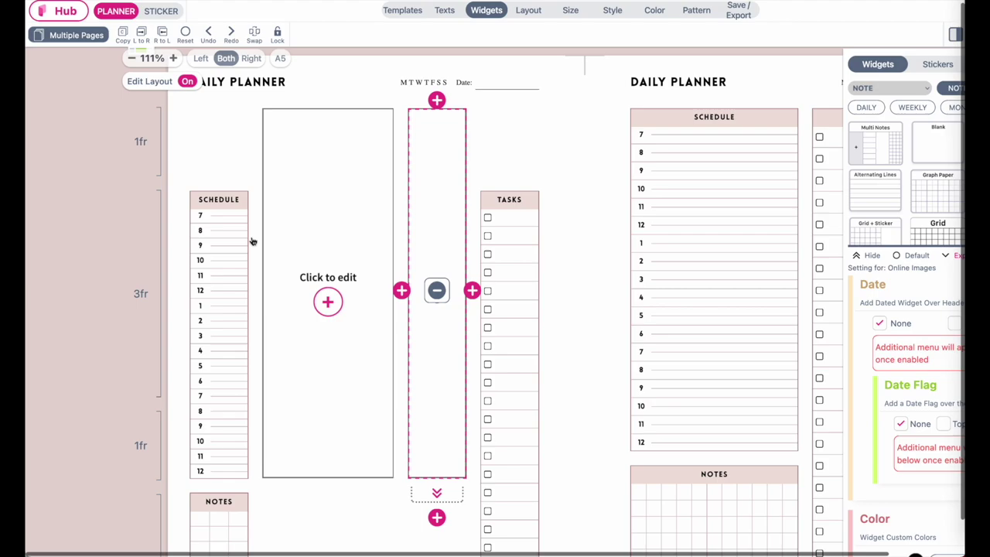
click(354, 305)
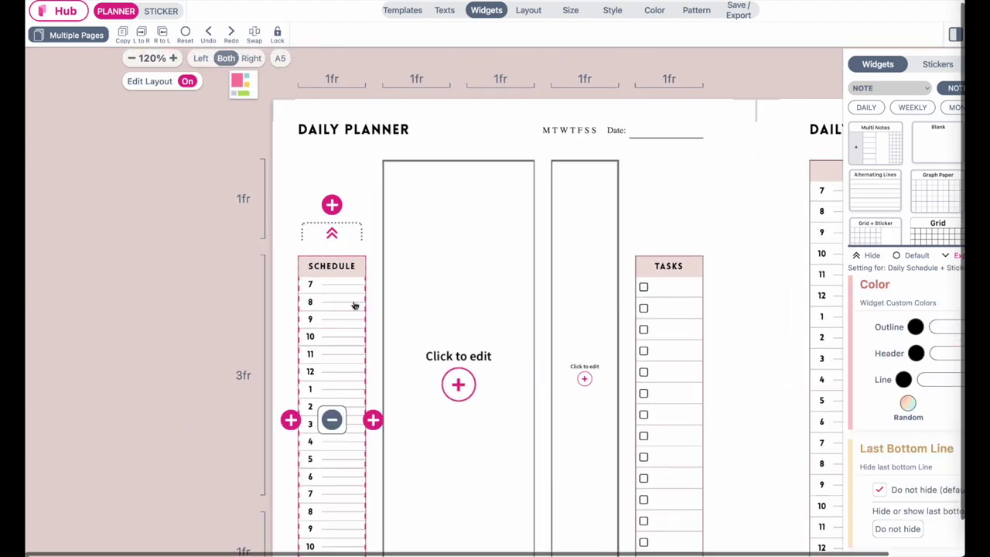
click(332, 231)
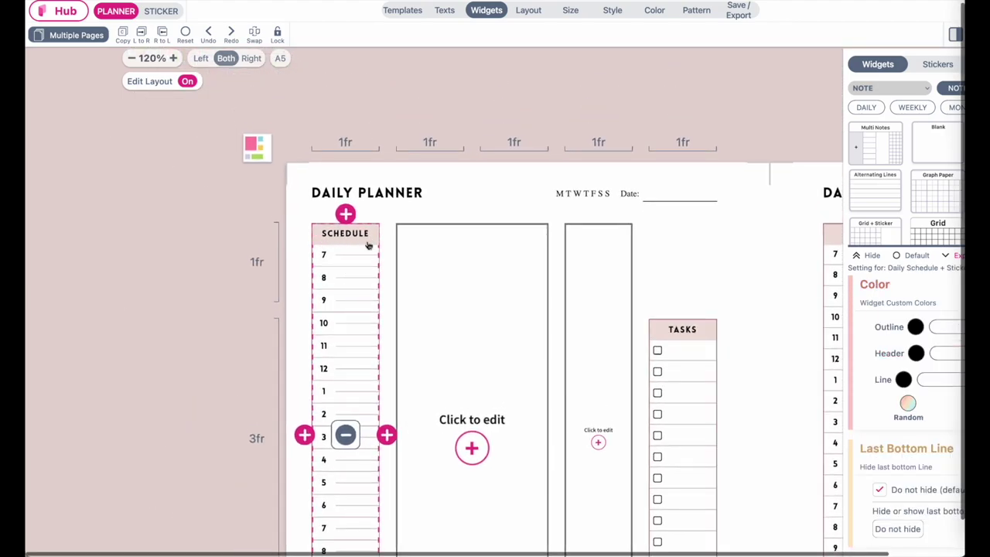
Widen the Schedule column to 1.7 fractions.
click(355, 146)
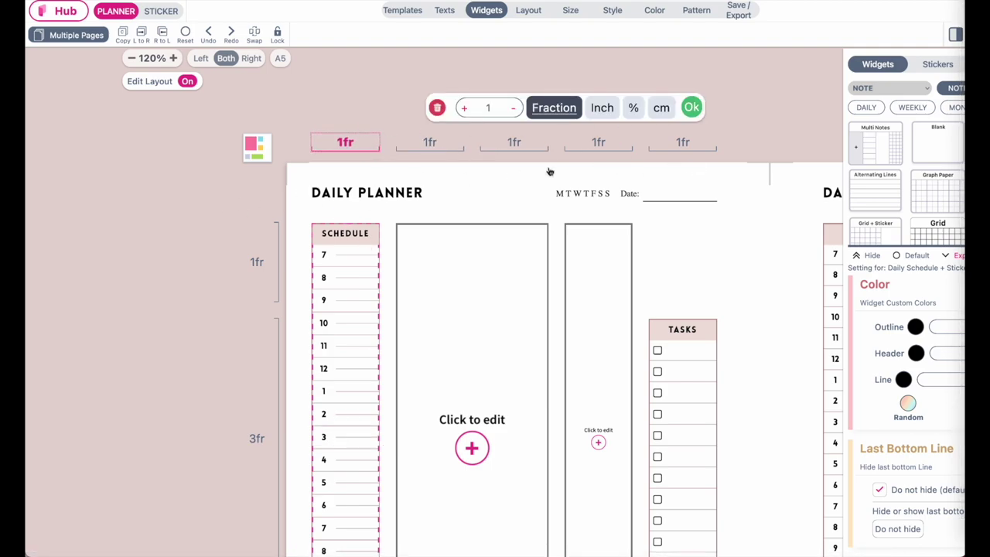
click(463, 108)
click(463, 108)
click(463, 109)
click(464, 108)
click(463, 108)
click(464, 108)
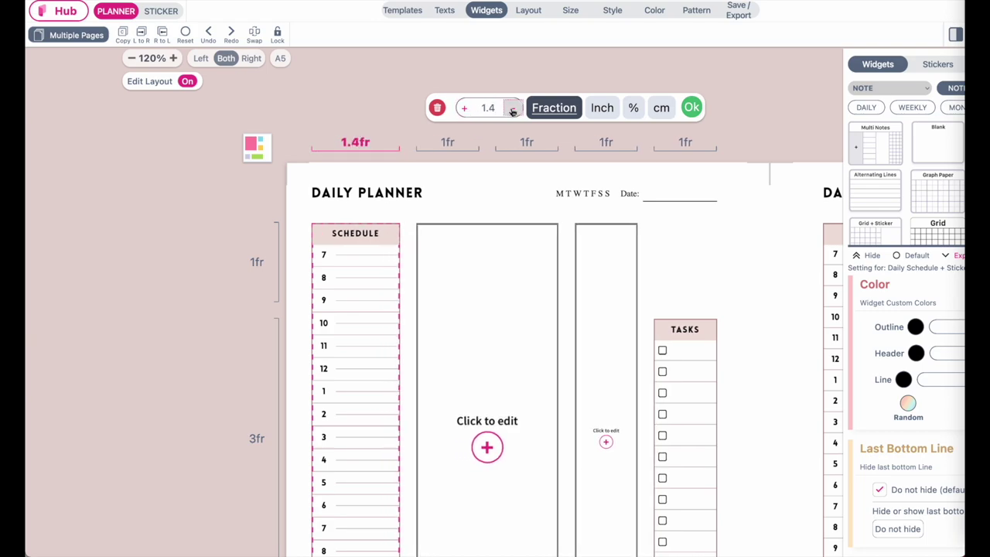
click(466, 109)
click(467, 108)
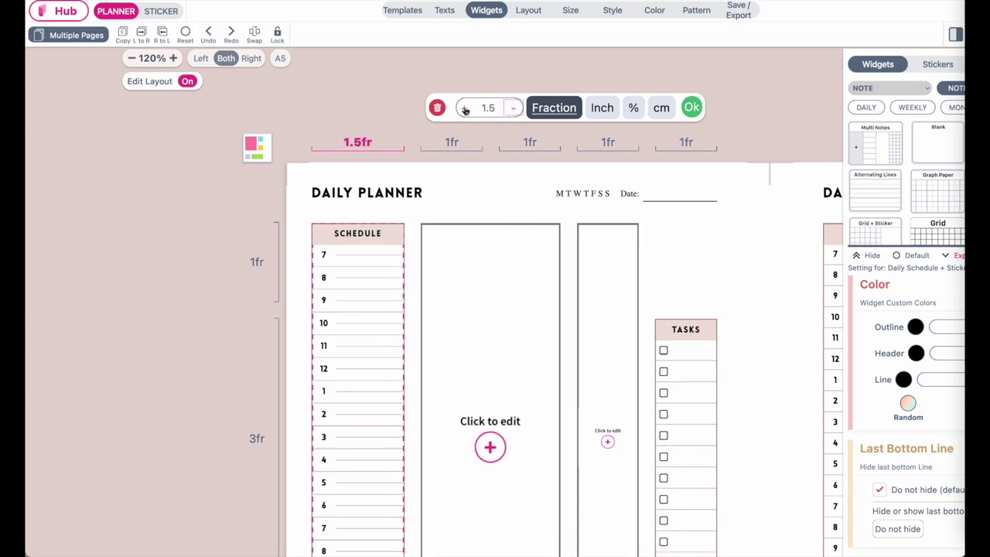
click(514, 109)
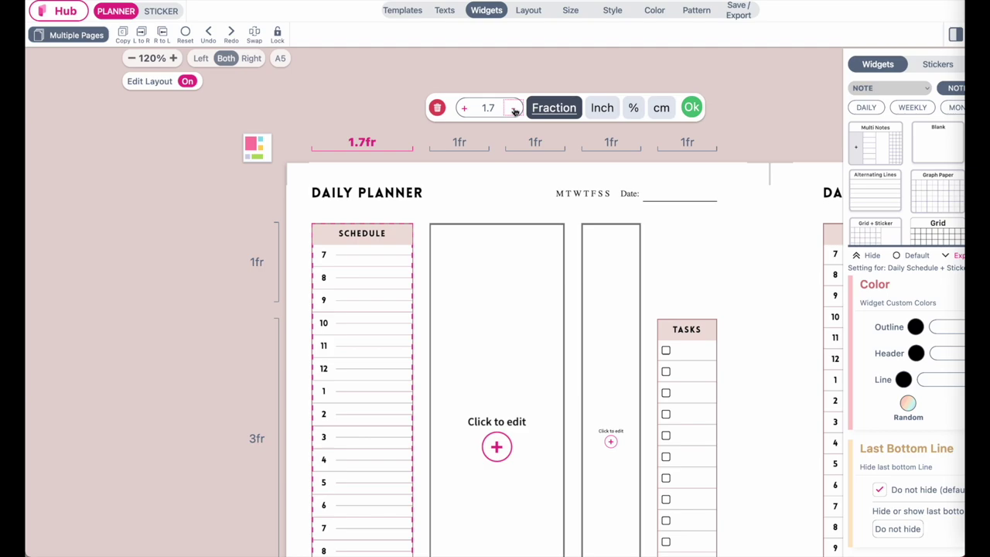
Switch the Schedule column's width unit to inches and set it to 1.5.
click(610, 111)
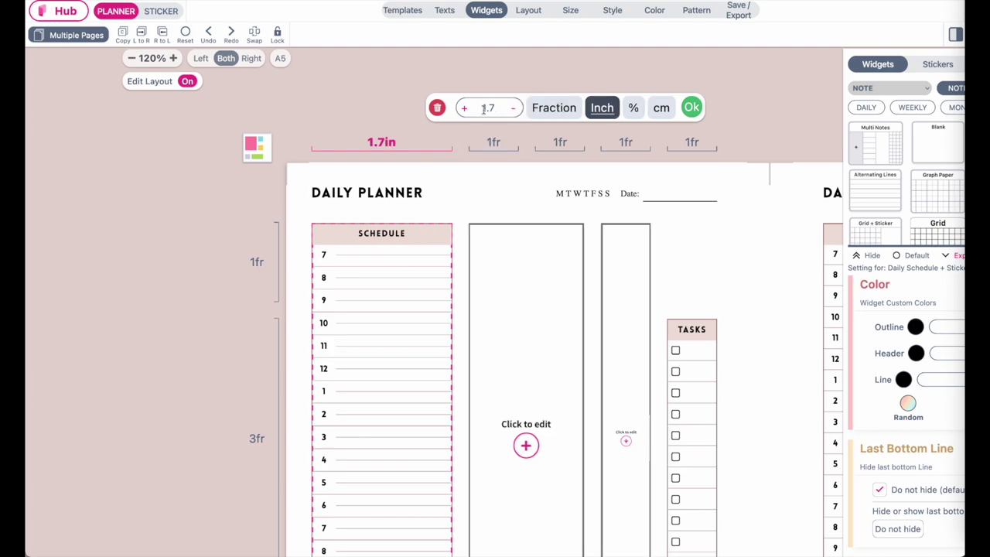
double_click(487, 108)
text(15)
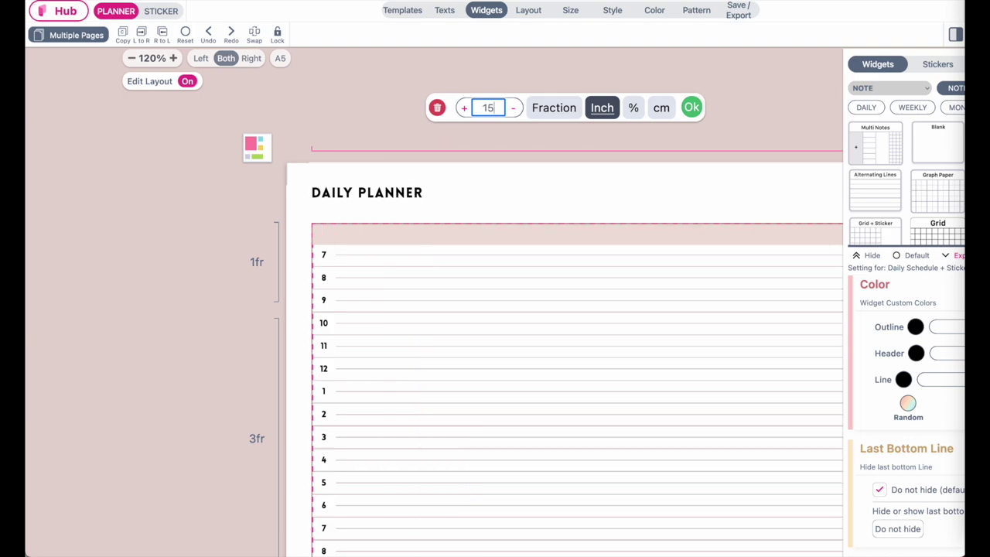
key(BackSpace)
text(.5)
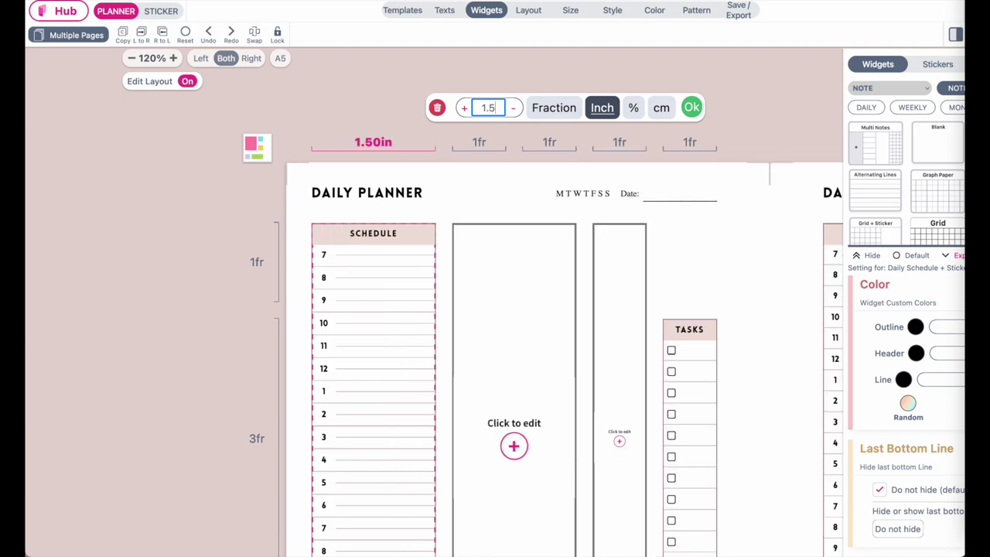
click(690, 108)
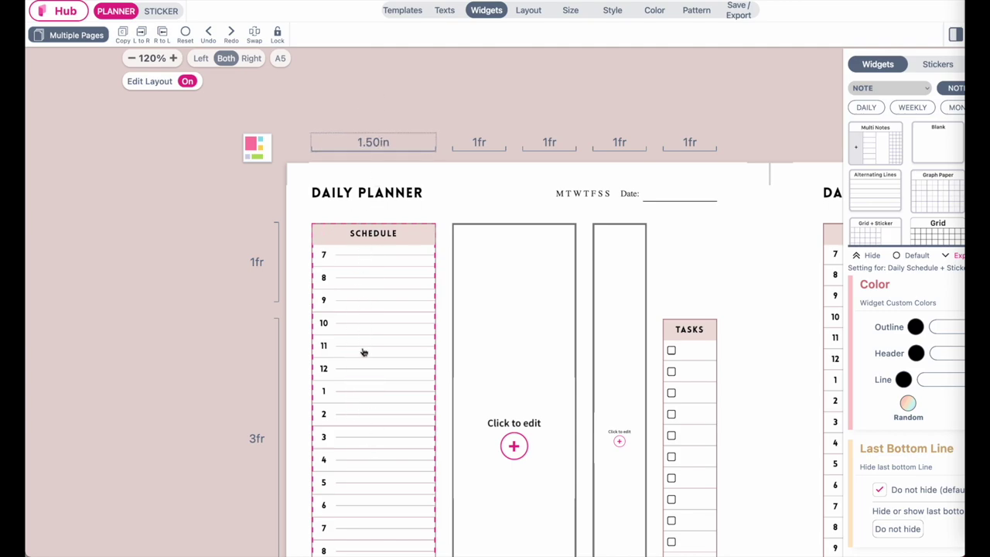
Set the height of the left page's top row to 0.9 fractions.
scroll(362, 352, up, 1)
scroll(362, 351, left, 3)
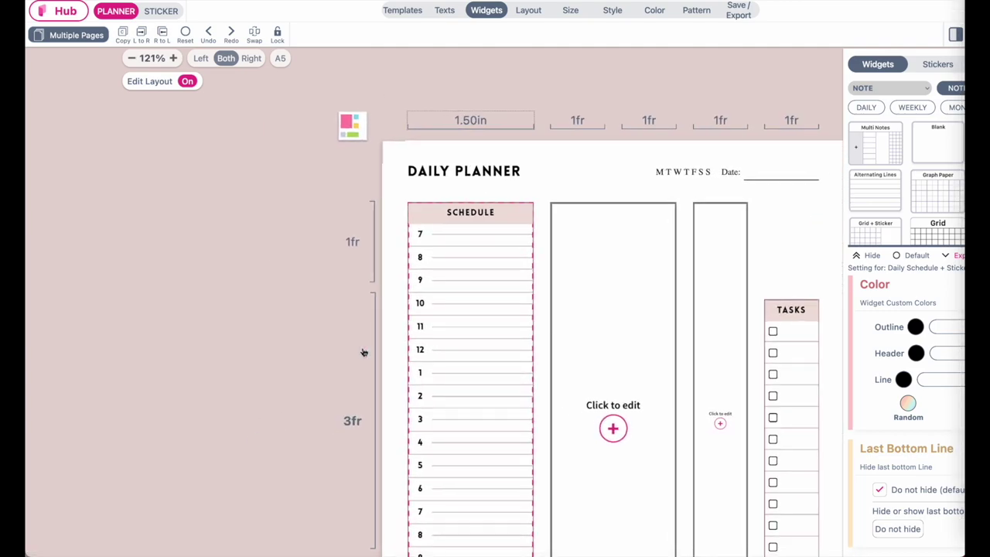
click(361, 240)
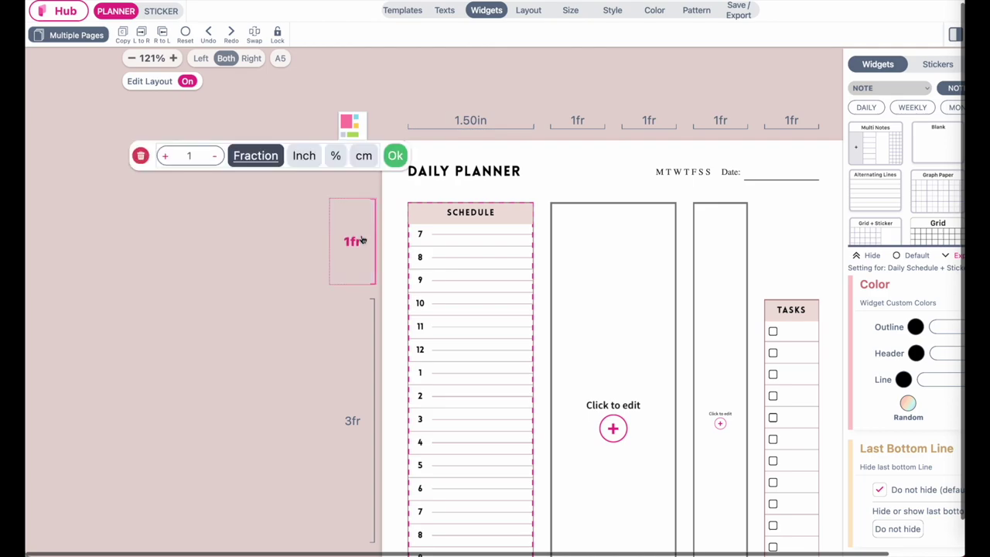
click(165, 155)
click(165, 155)
click(164, 155)
click(214, 156)
click(214, 155)
click(215, 156)
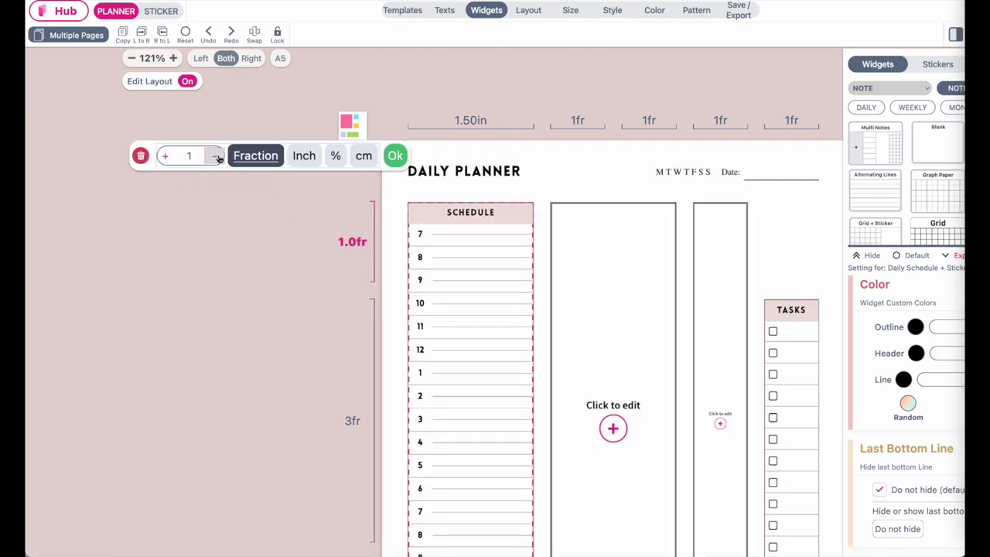
click(214, 155)
click(396, 155)
scroll(408, 316, down, 3)
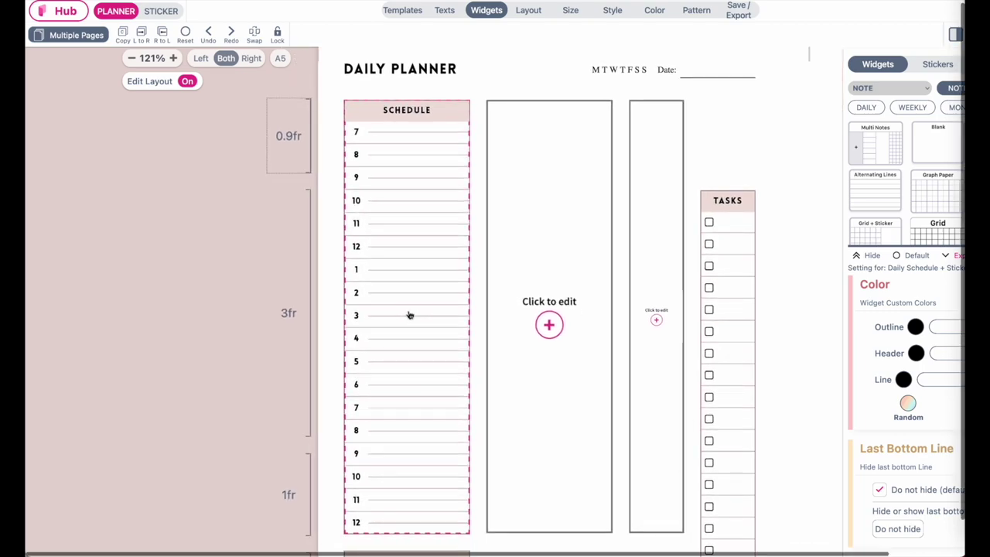
scroll(410, 315, down, 3)
scroll(409, 315, up, 3)
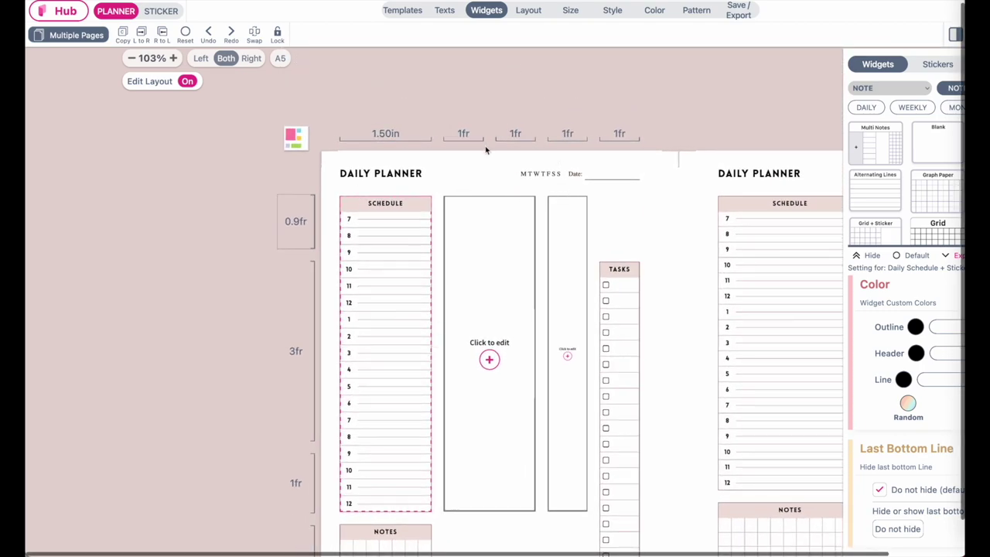
Delete the left page's grid column directly beside the Schedule column.
scroll(486, 150, up, 3)
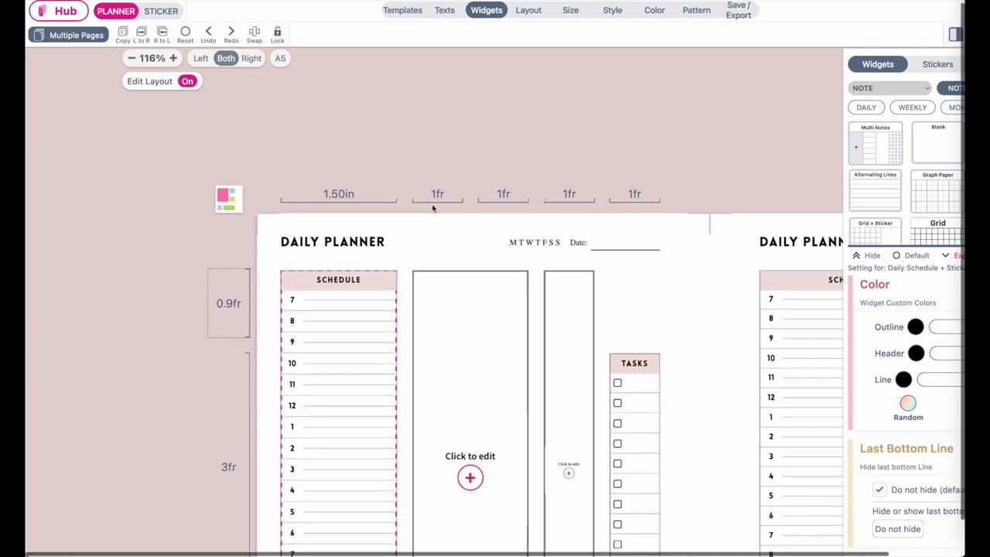
click(437, 194)
scroll(480, 166, up, 5)
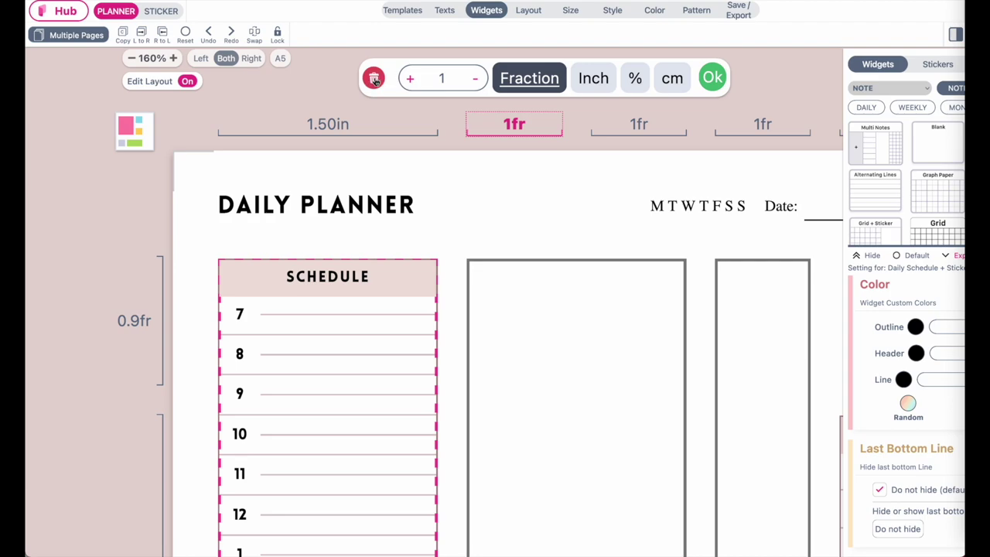
click(374, 80)
scroll(526, 146, up, 3)
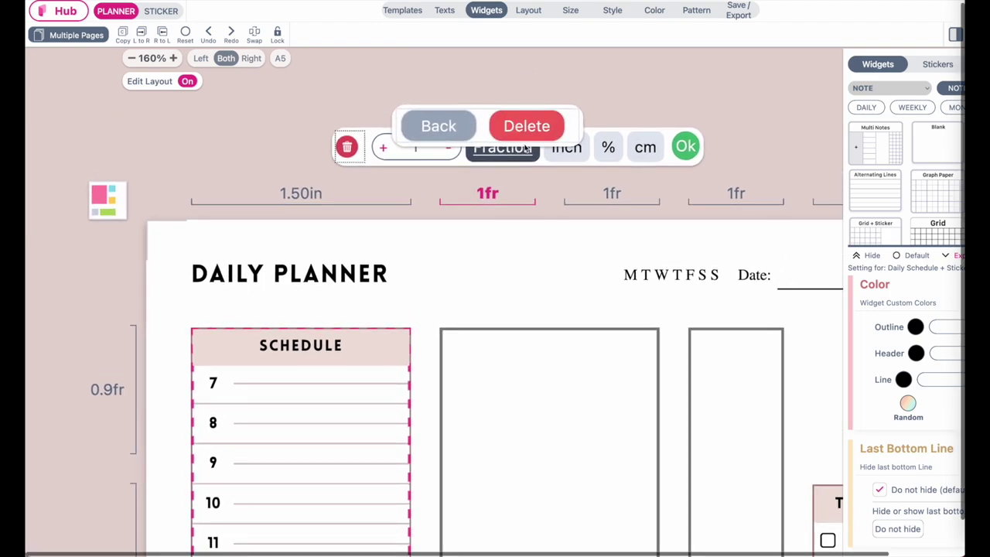
click(523, 128)
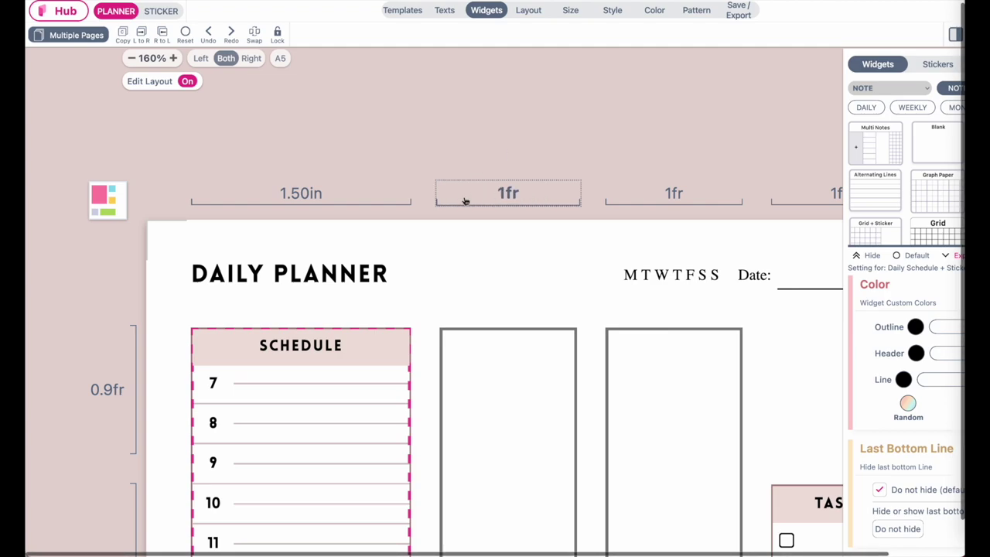
Delete the left page's 1fr grid row directly above the Notes row.
scroll(525, 252, down, 3)
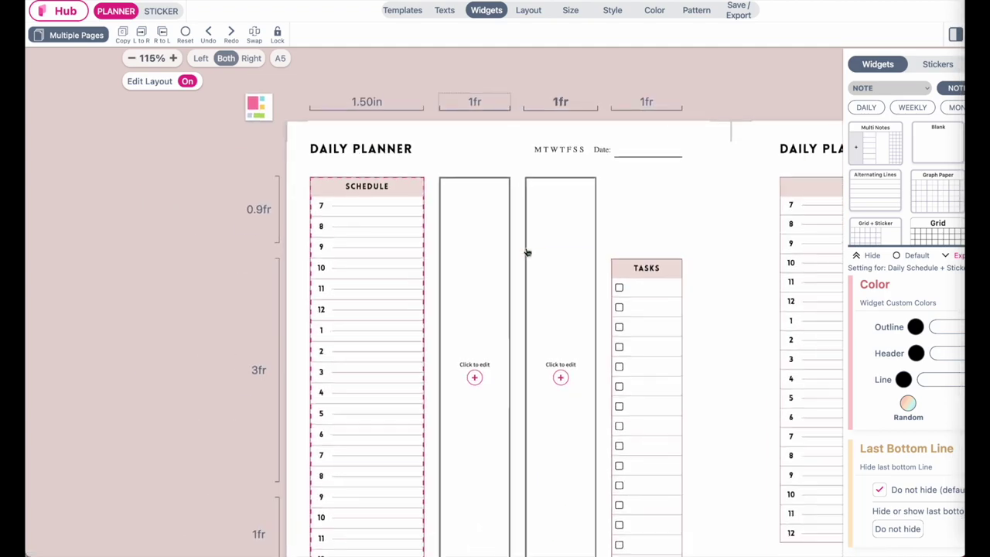
scroll(526, 252, down, 4)
scroll(526, 253, left, 2)
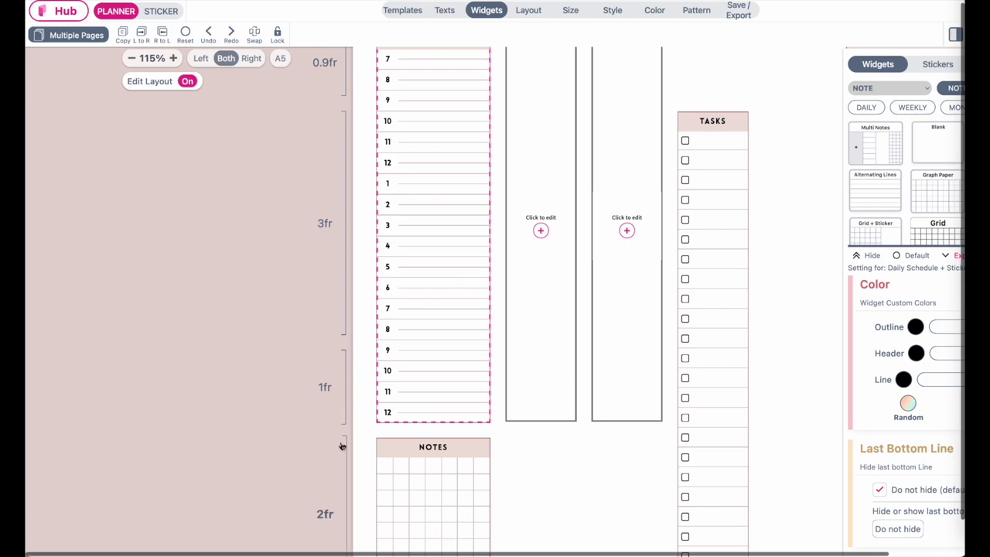
click(325, 387)
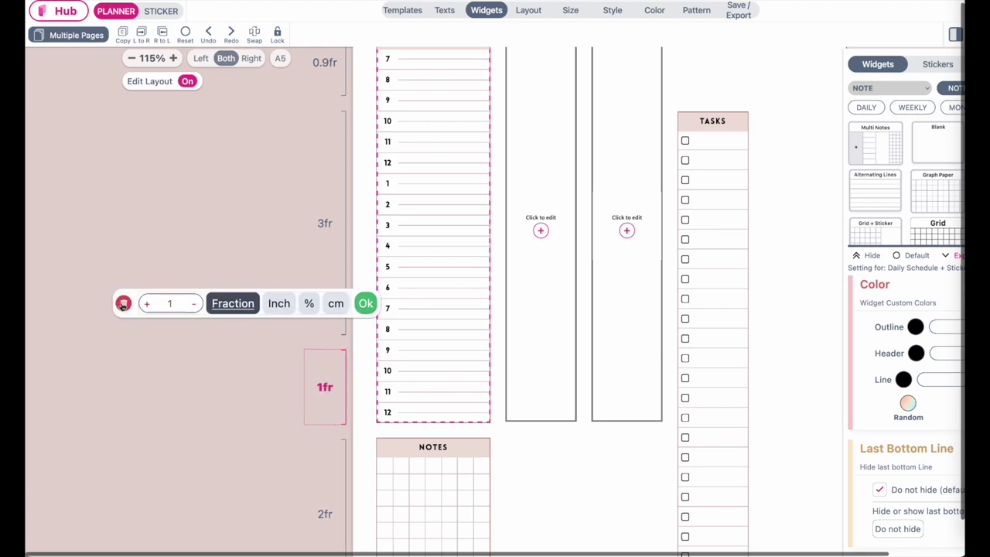
click(123, 304)
click(223, 365)
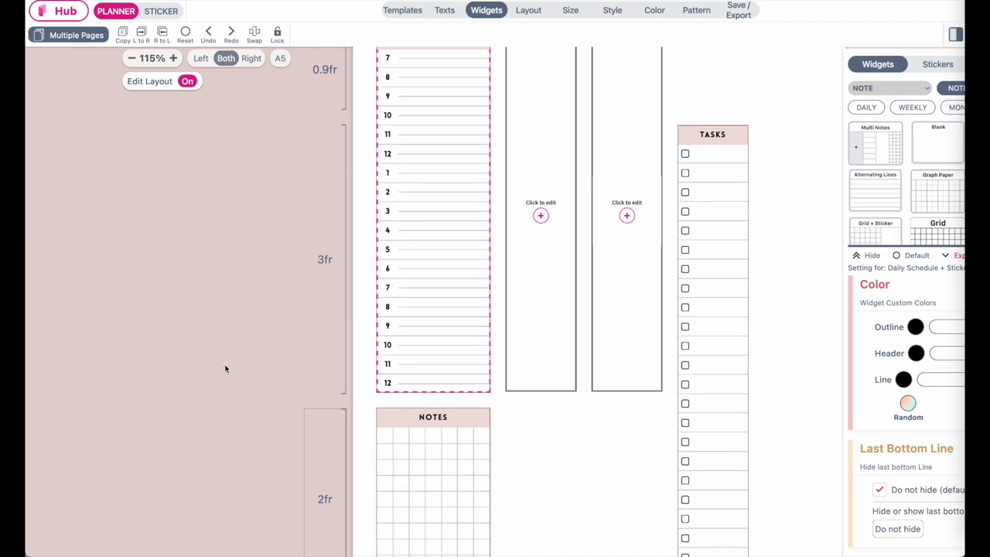
Select the left page's Schedule widget and show its height and width in inches.
scroll(521, 376, down, 3)
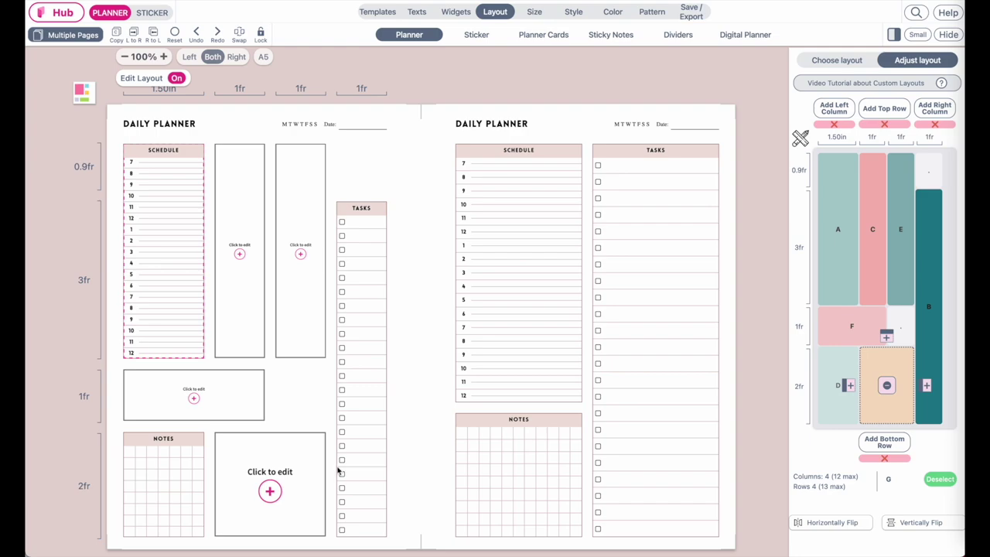
scroll(425, 366, down, 2)
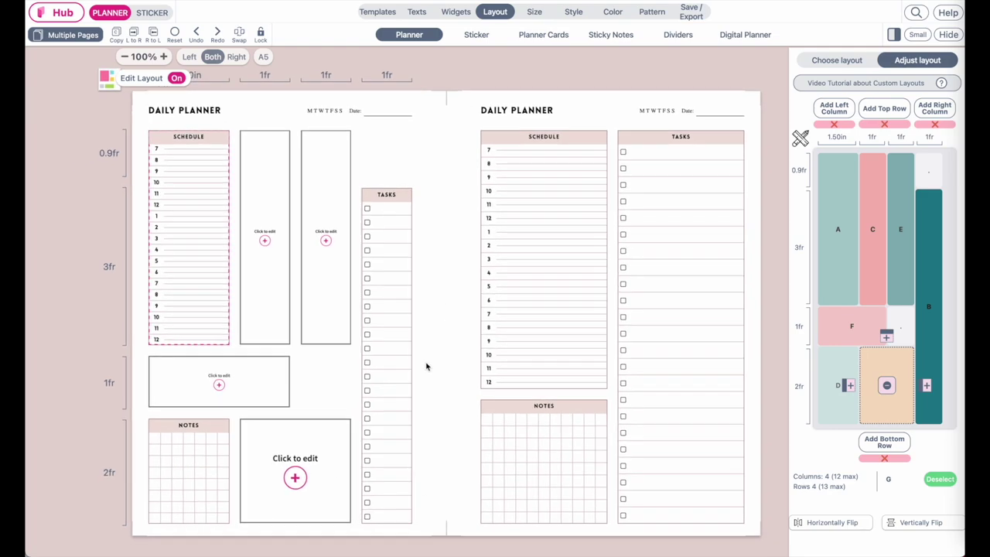
click(210, 144)
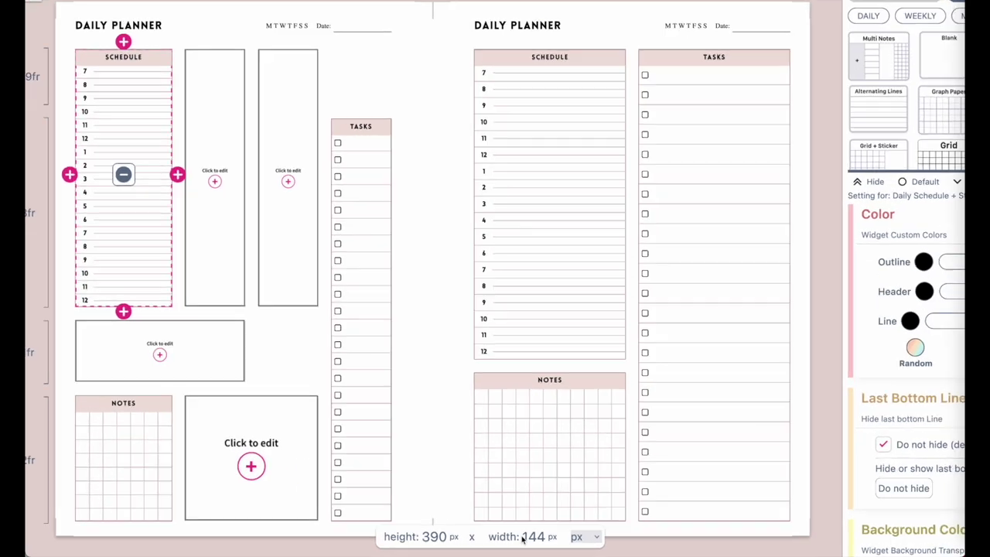
scroll(523, 539, down, 2)
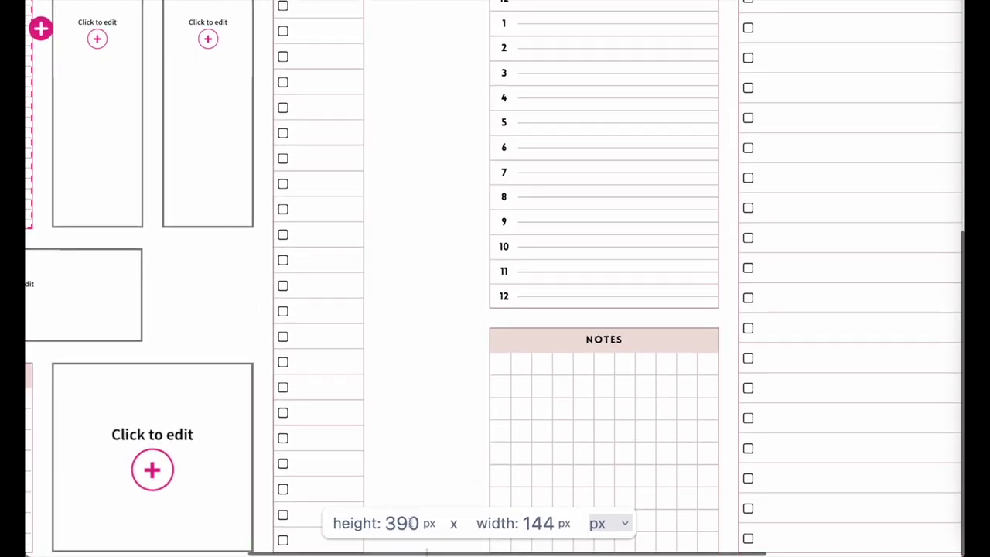
click(623, 524)
click(610, 477)
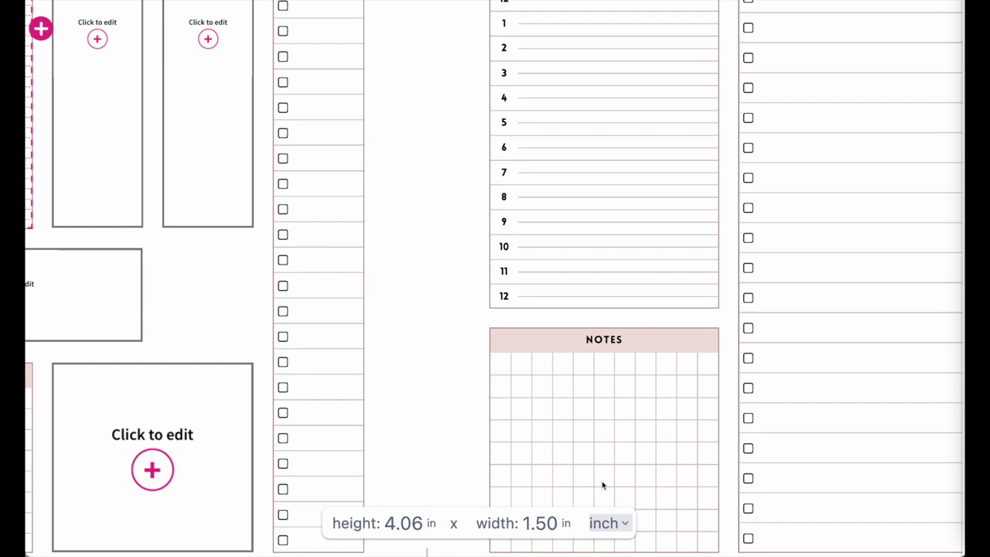
View the Schedule widget's size in centimetres and the last listed unit, and return the display to inches.
click(607, 523)
click(607, 533)
click(608, 523)
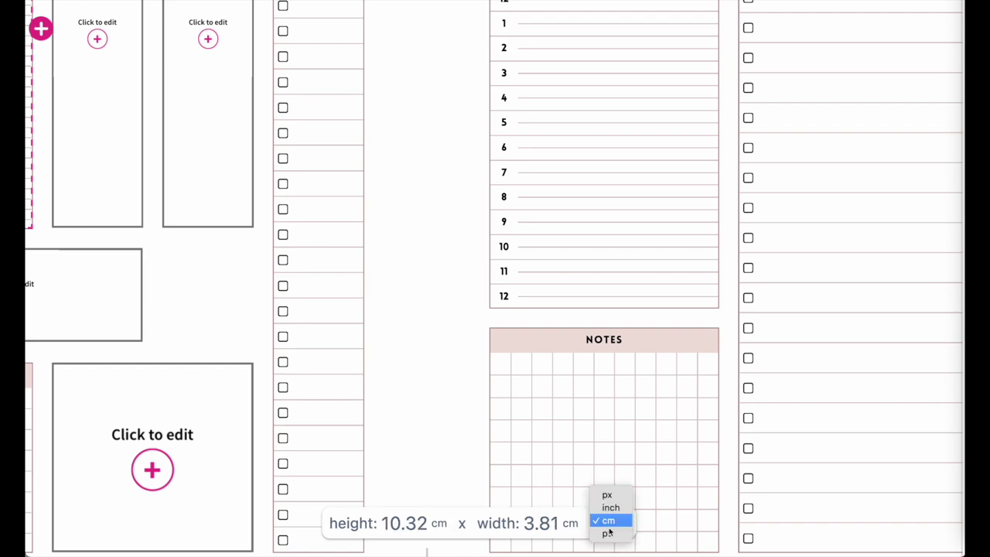
click(607, 533)
click(608, 524)
click(610, 504)
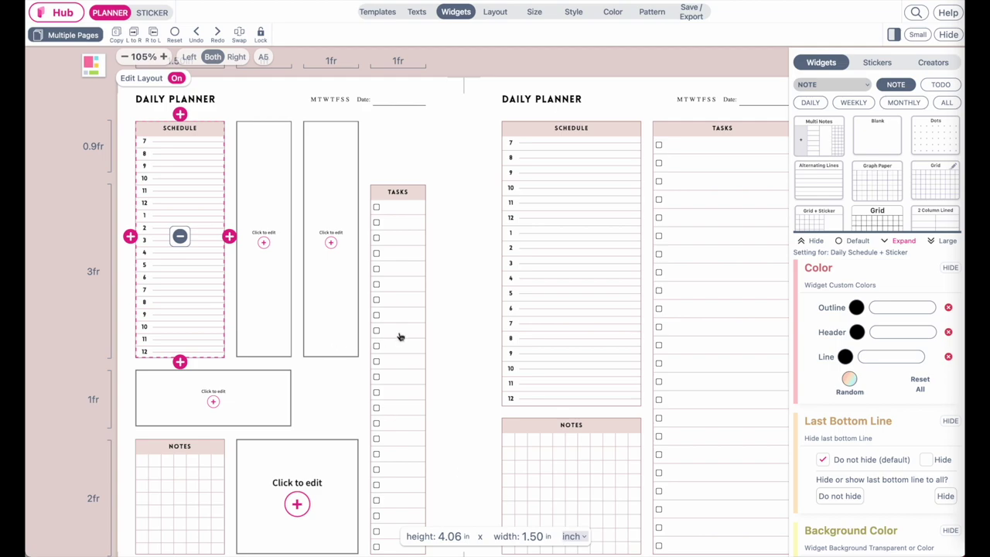
Check the sizes of the left page's Tasks, Notes and Schedule widgets in inches.
click(401, 338)
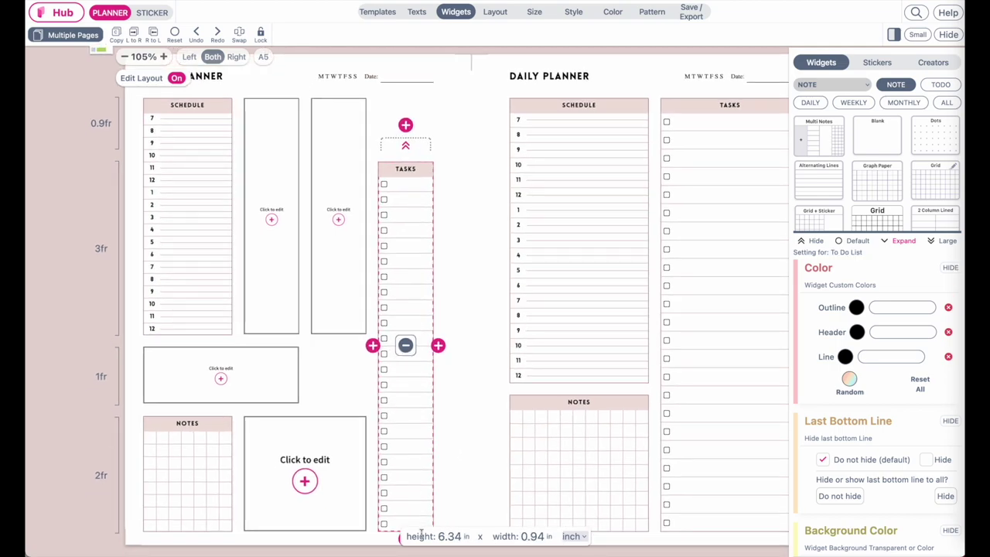
scroll(434, 474, down, 2)
click(218, 449)
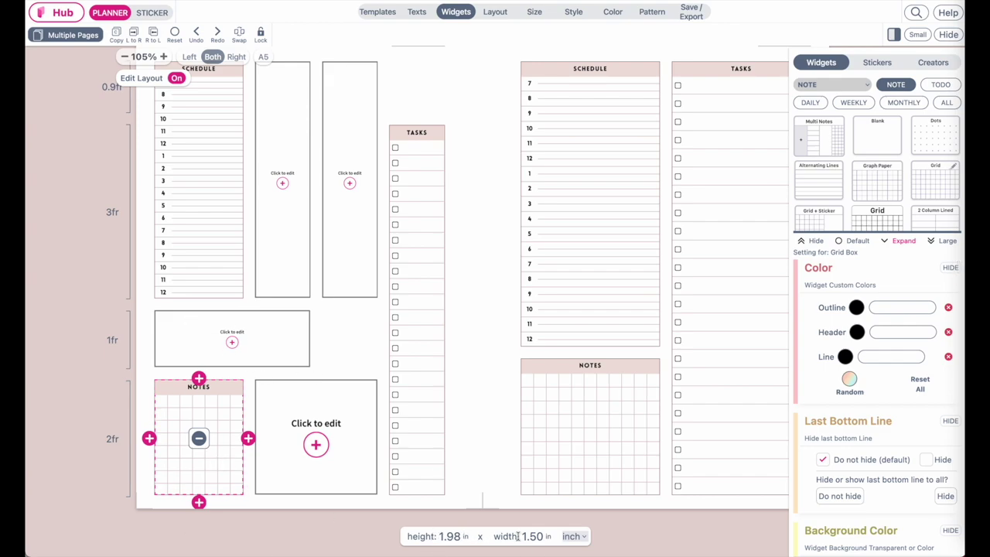
scroll(198, 459, up, 3)
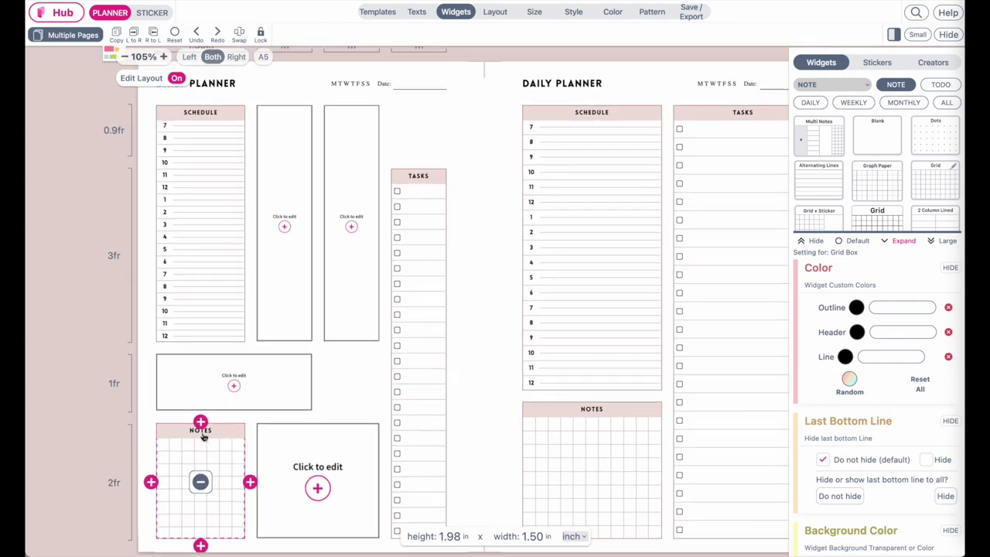
click(194, 232)
scroll(330, 344, down, 1)
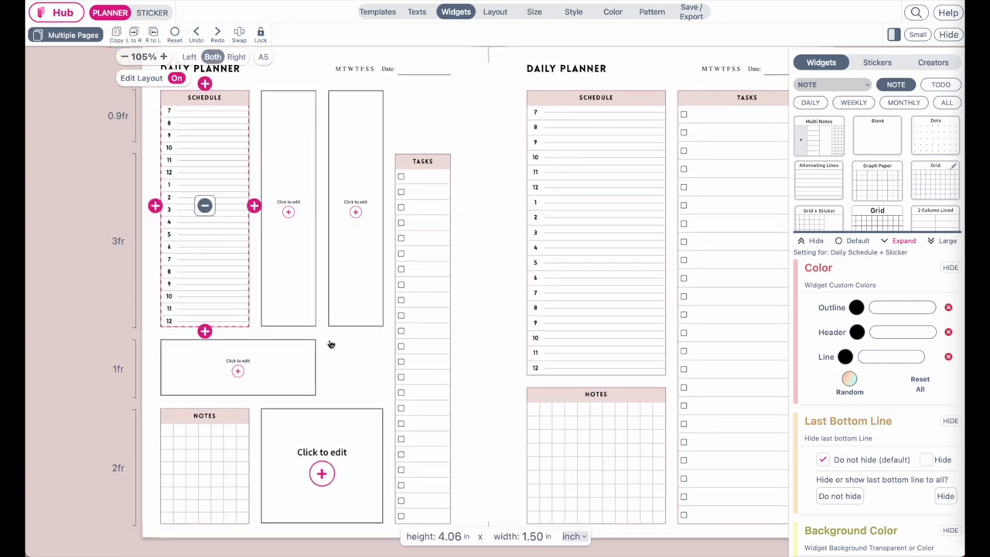
scroll(265, 209, up, 1)
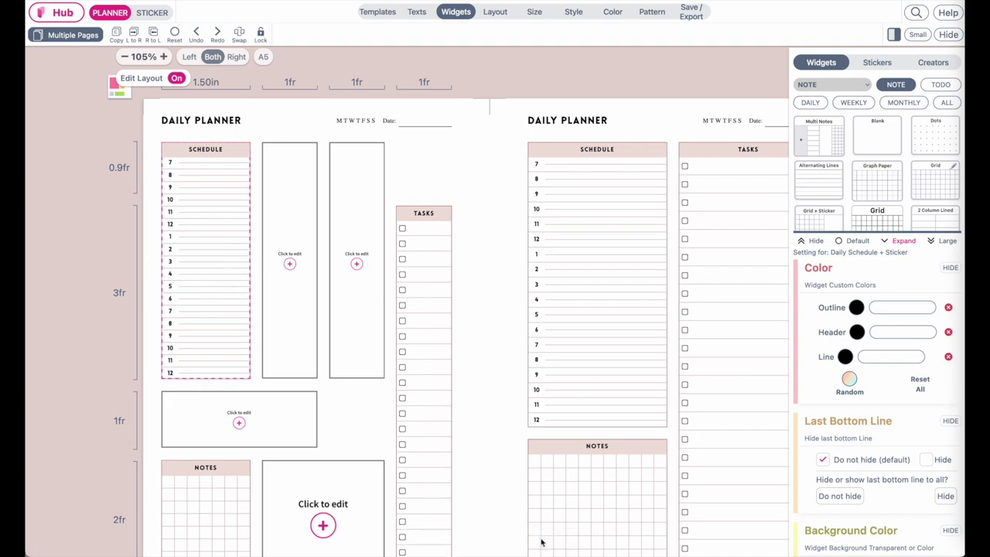
Switch the left page's Schedule column to fractions and set its width to 1.5.
mouse_move(186, 166)
scroll(188, 159, up, 3)
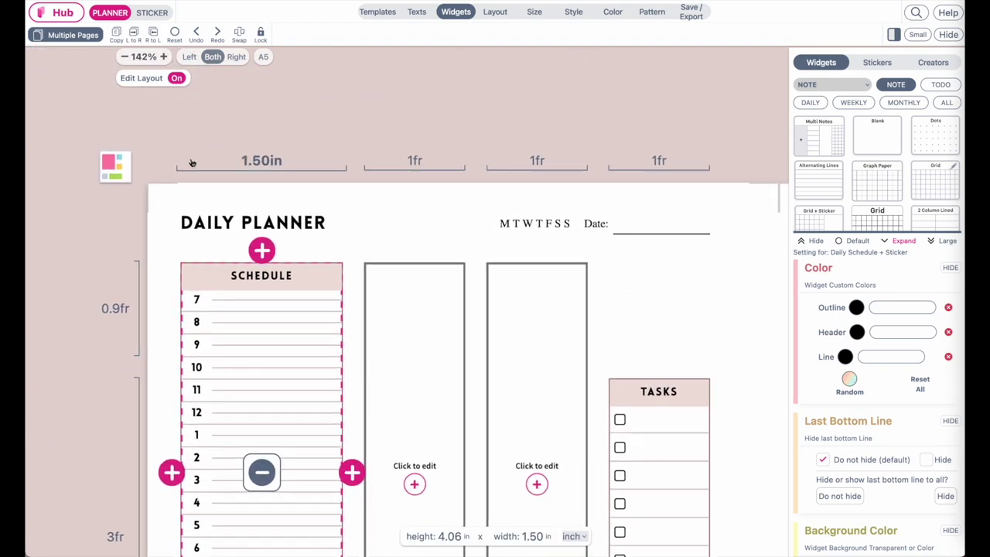
click(279, 160)
click(344, 125)
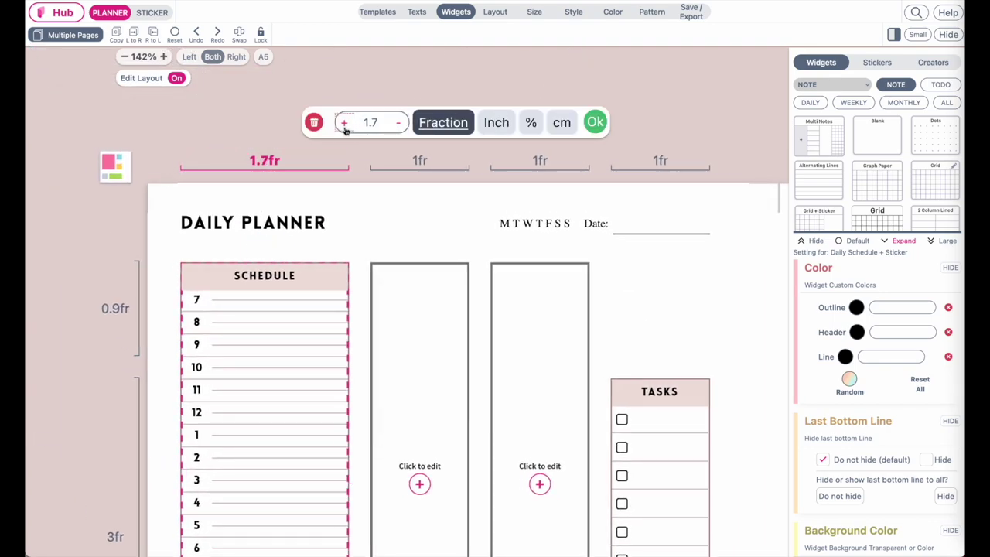
click(344, 125)
click(397, 123)
click(343, 126)
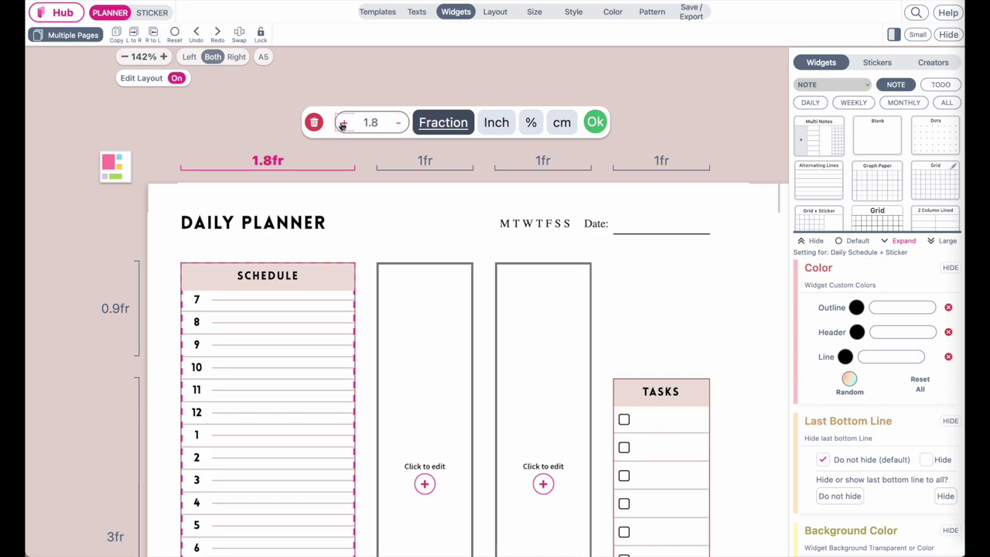
click(399, 124)
click(398, 123)
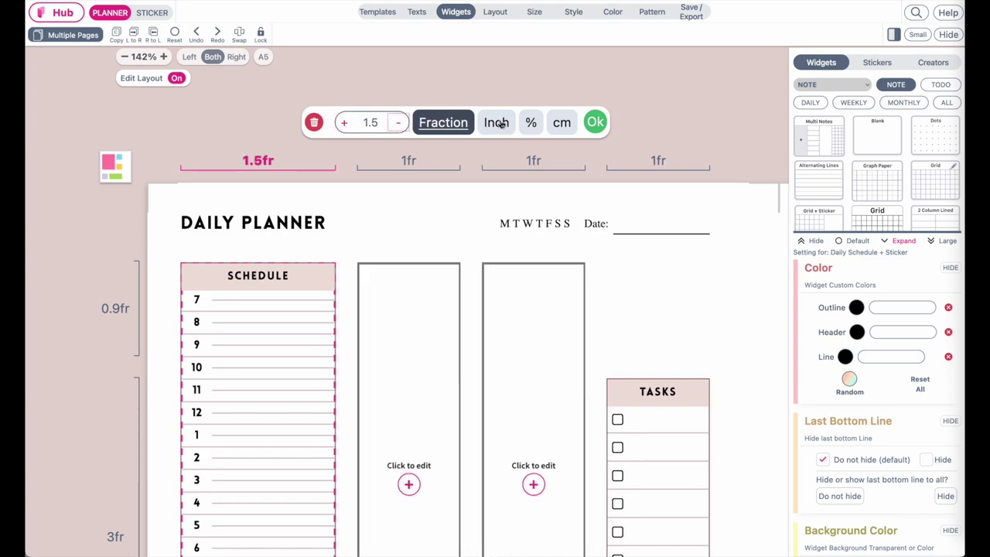
Switch the Schedule column's width unit to inches and set it to 1.6.
click(495, 122)
click(396, 125)
click(340, 125)
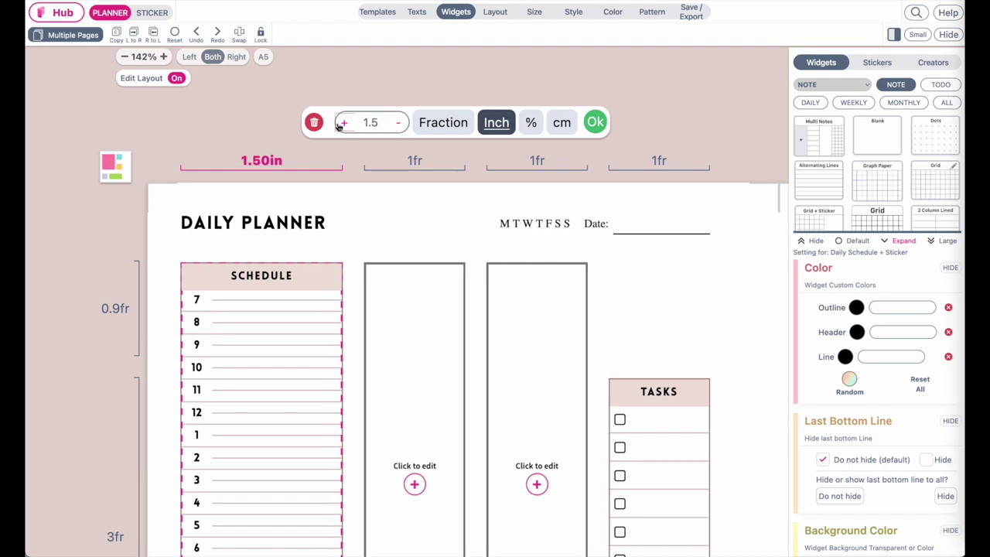
click(339, 125)
click(595, 122)
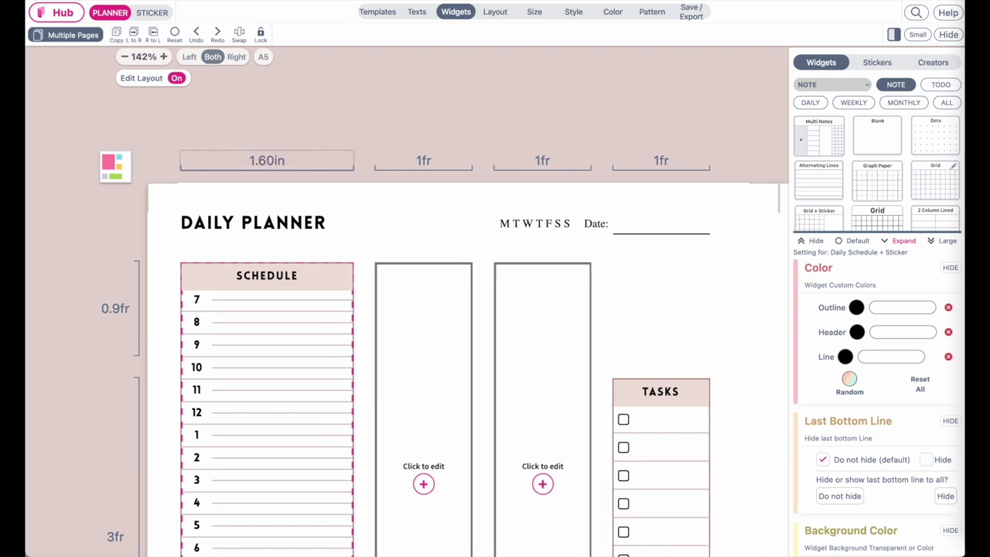
Open the layout adjustment view and insert a 1fr row below the left page's Schedule widget (area A).
scroll(520, 376, down, 5)
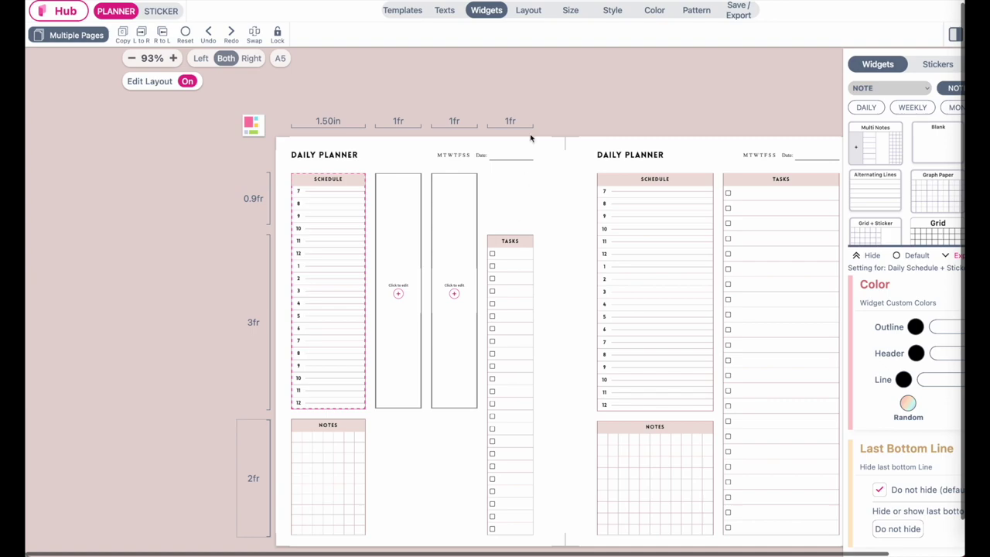
click(528, 10)
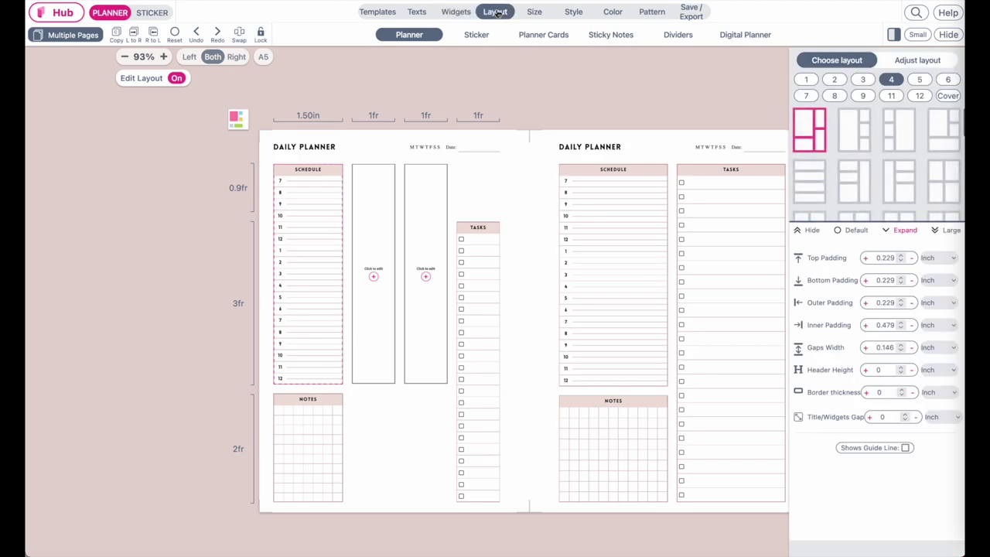
click(936, 64)
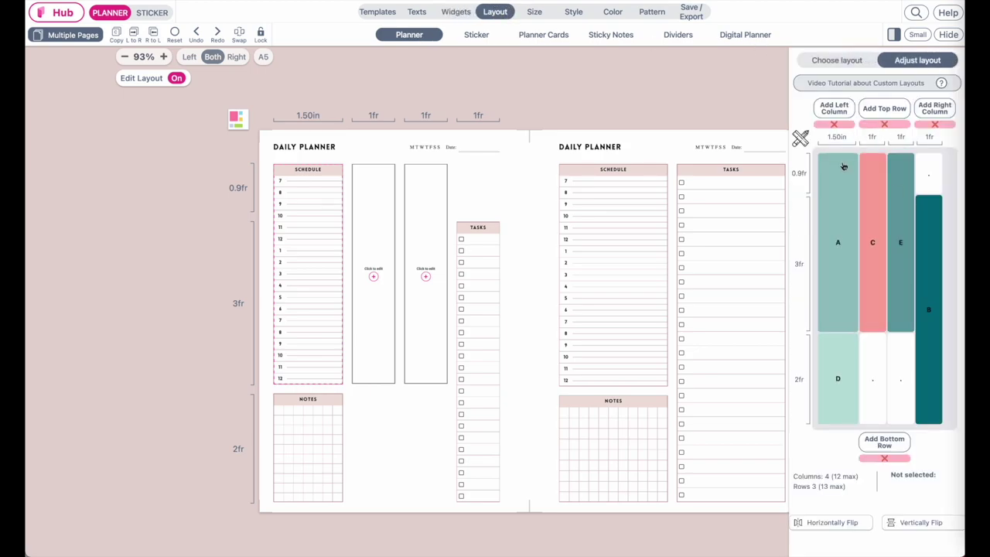
click(853, 235)
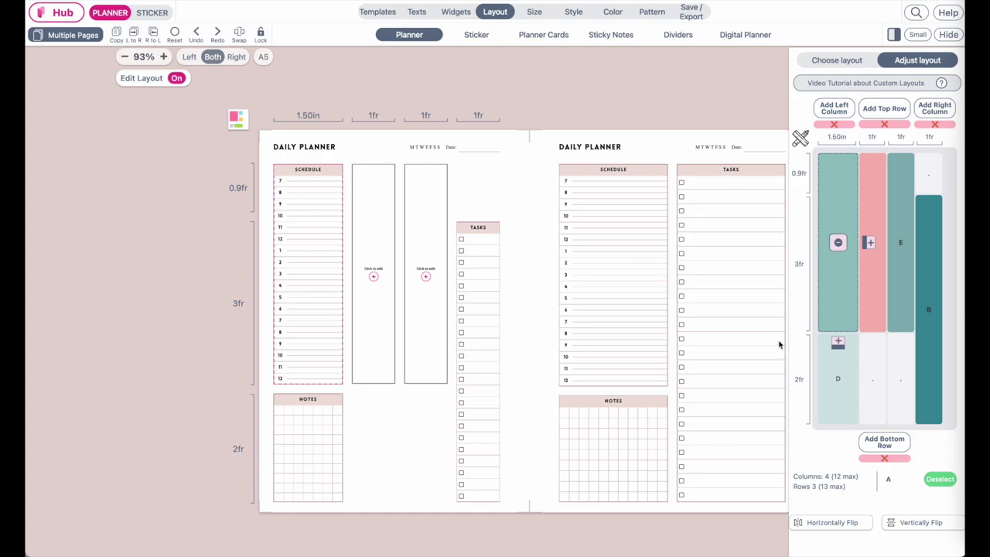
click(838, 343)
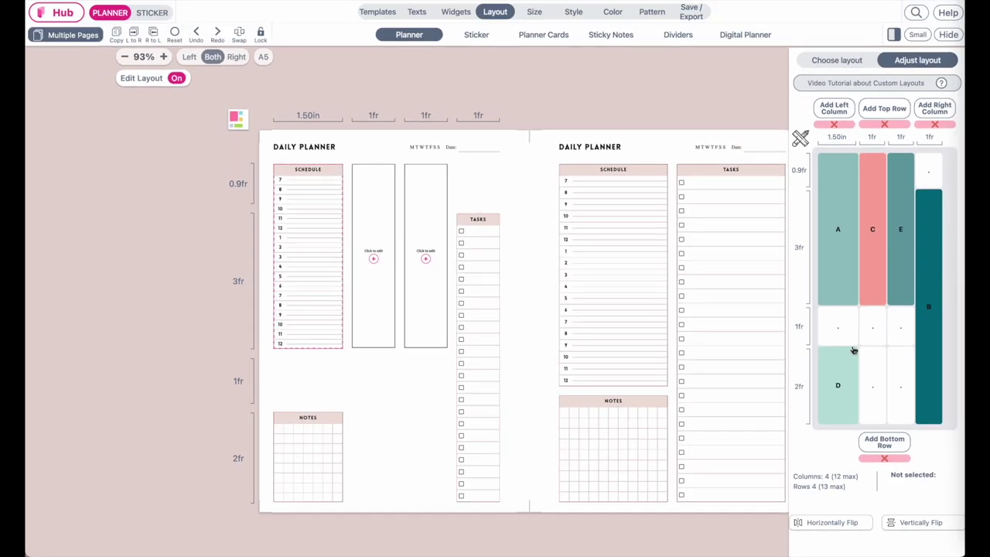
Add two blank widgets, one below Schedule across the first two columns and one beside Notes across the second and third.
mouse_move(721, 389)
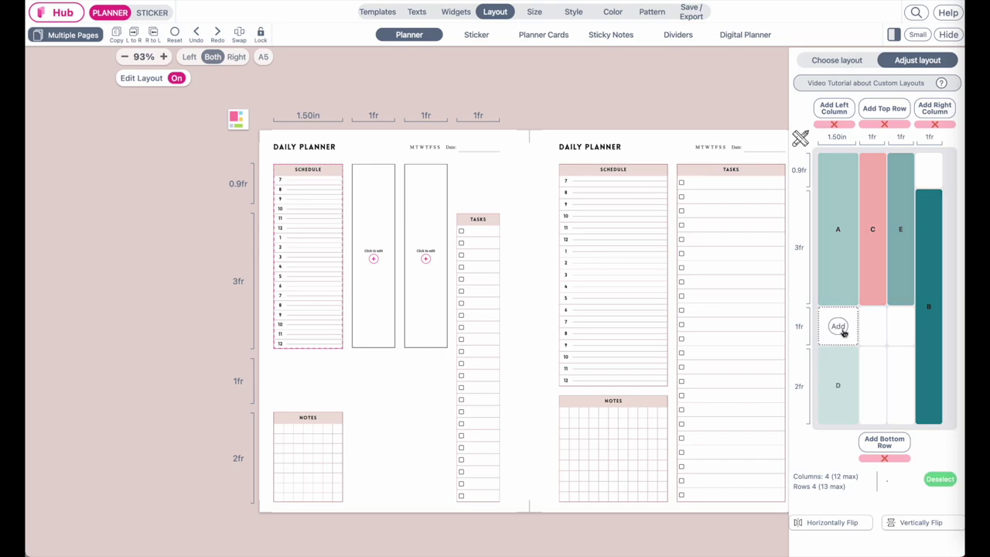
click(838, 326)
click(841, 330)
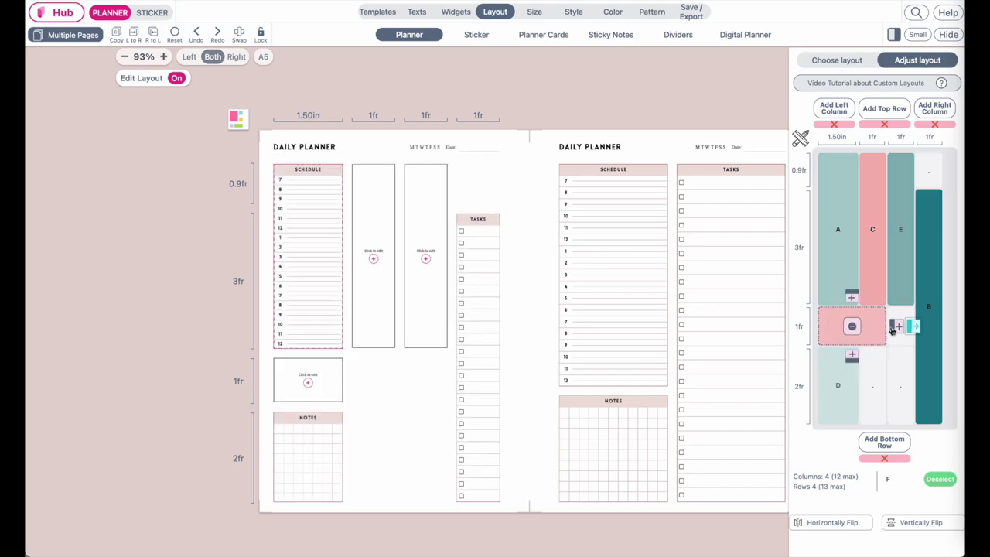
click(875, 388)
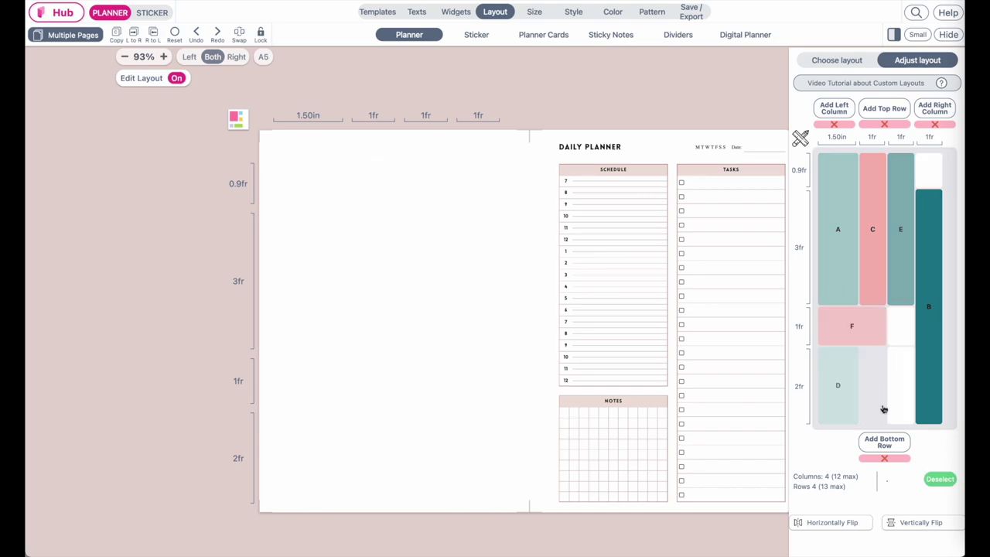
click(886, 387)
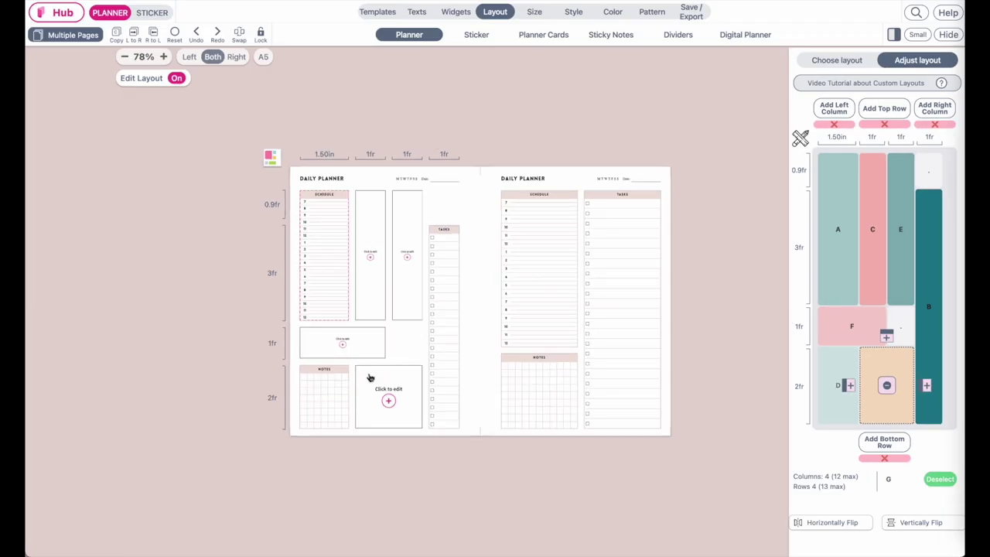
Turn Edit Layout off and back on to compare the left page with and without its row and column size markers.
scroll(369, 378, up, 3)
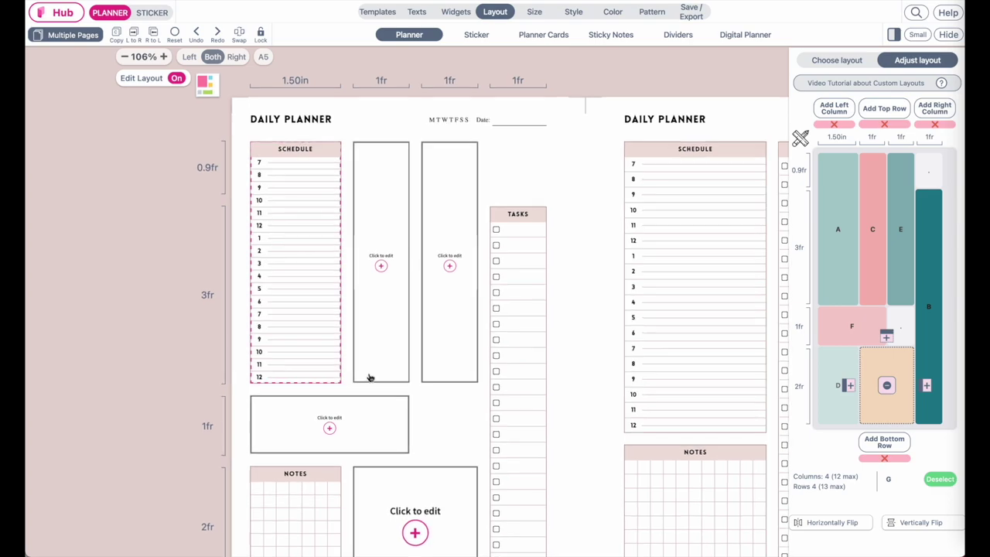
scroll(370, 377, left, 2)
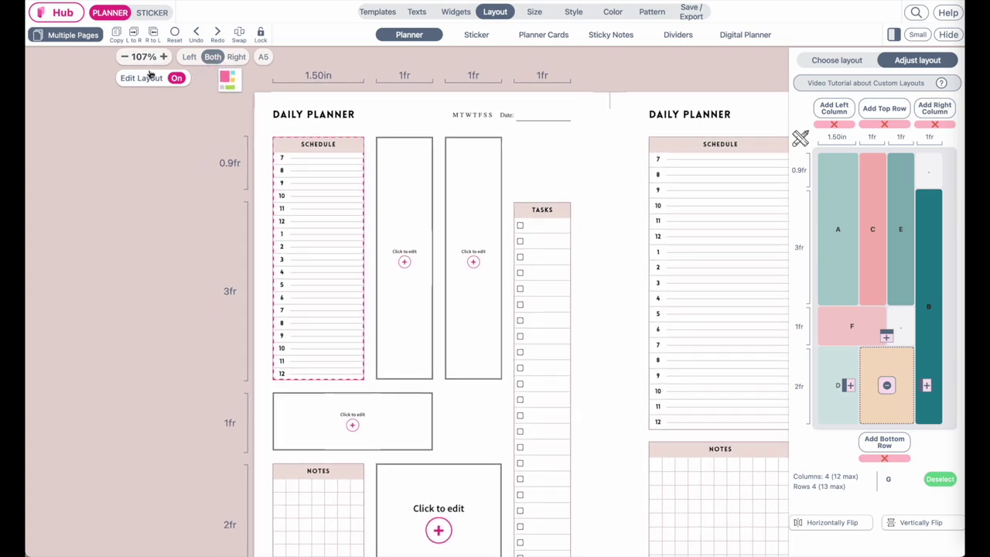
click(176, 80)
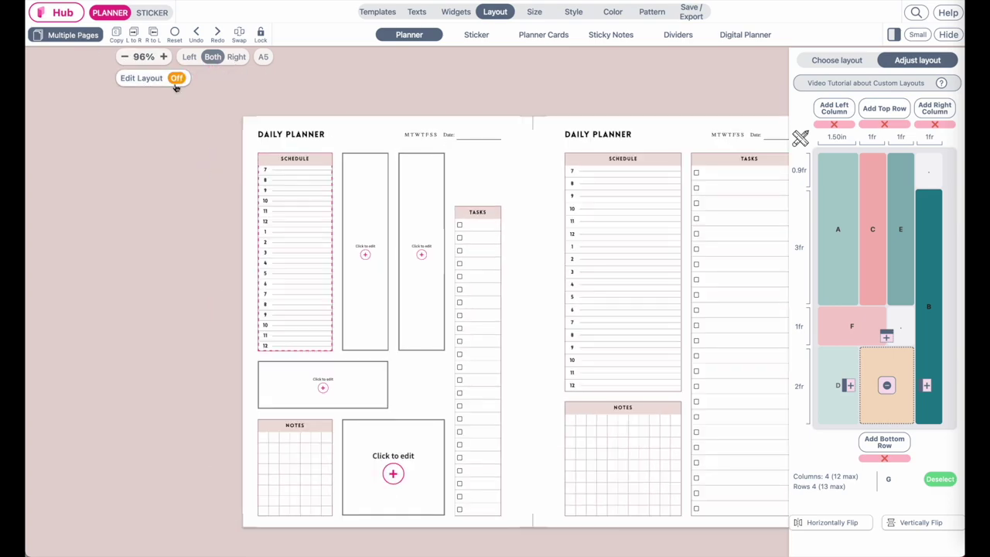
click(176, 81)
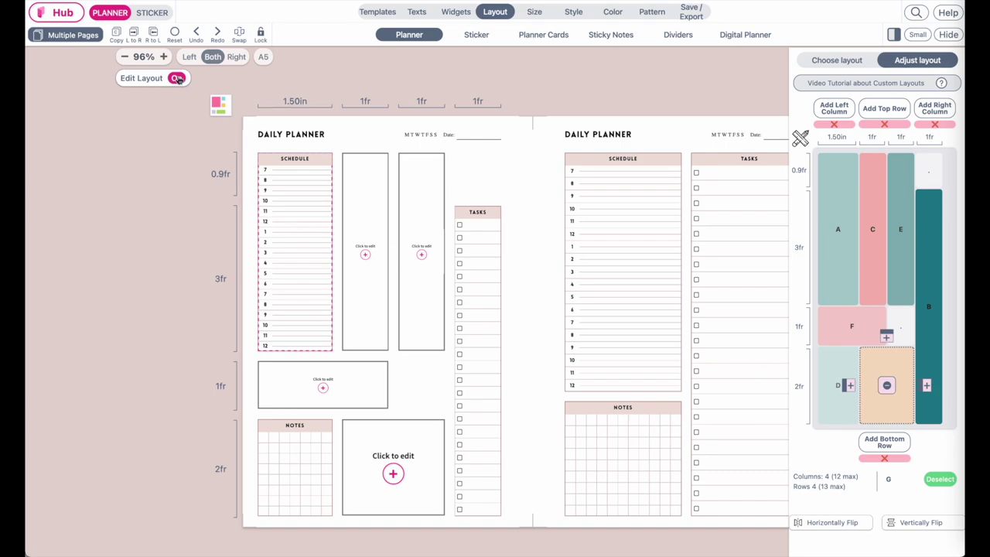
click(178, 80)
click(176, 79)
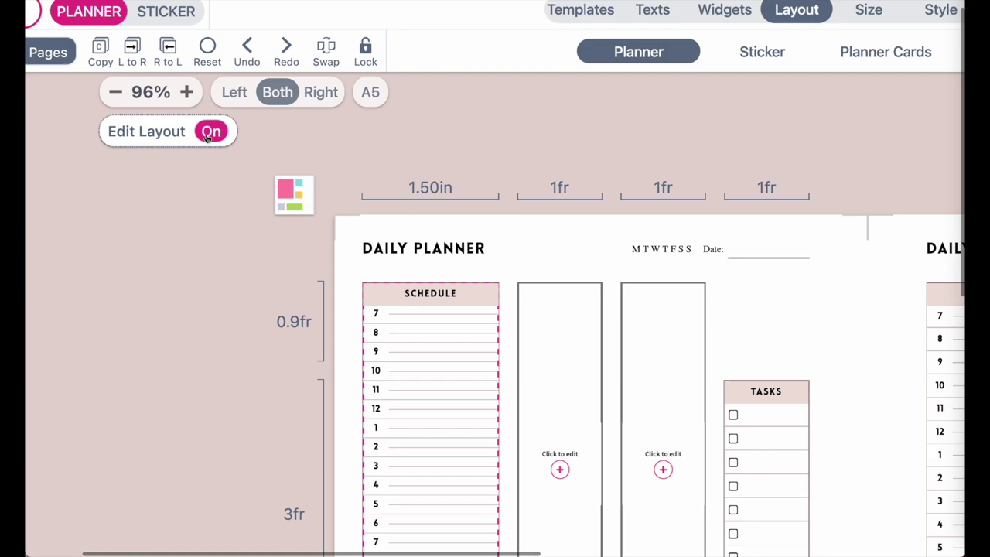
click(947, 2)
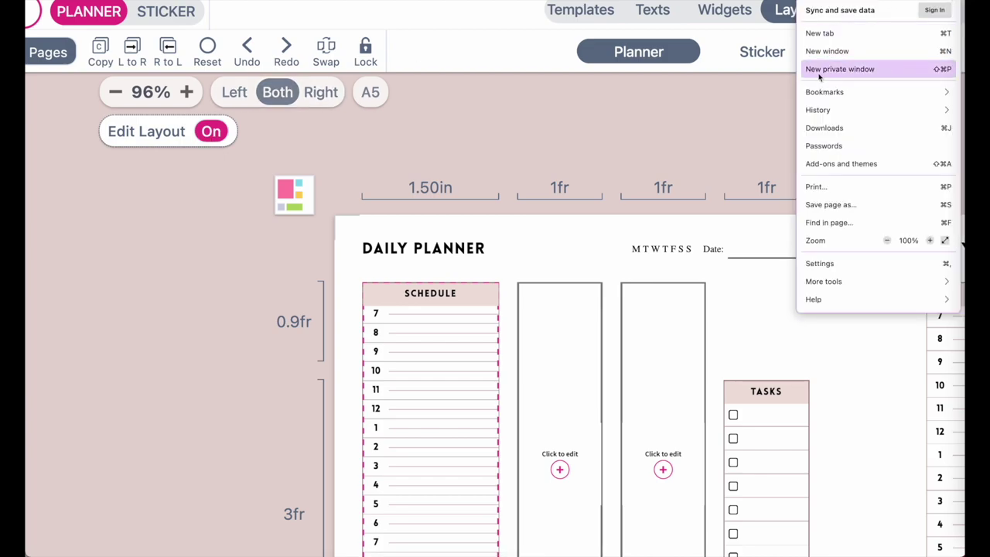
click(820, 69)
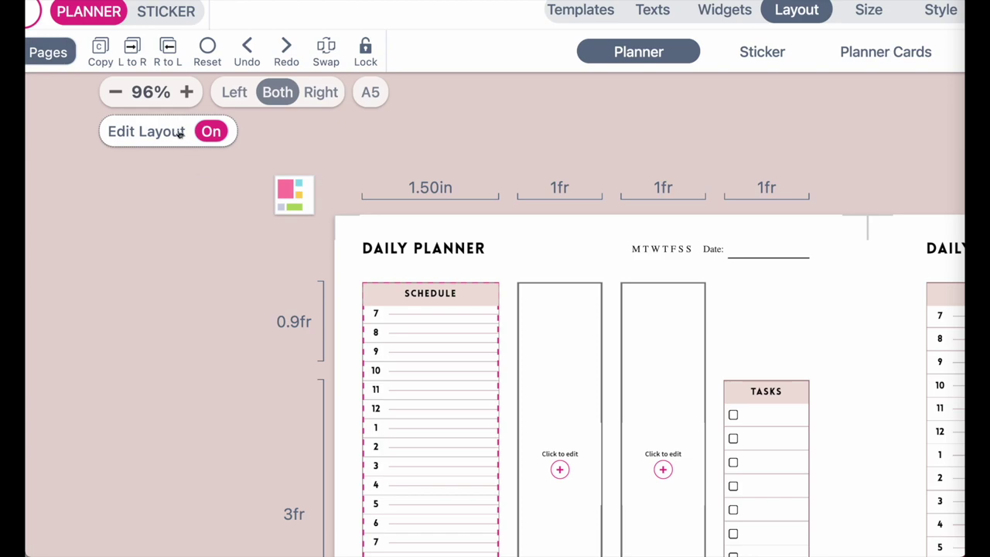